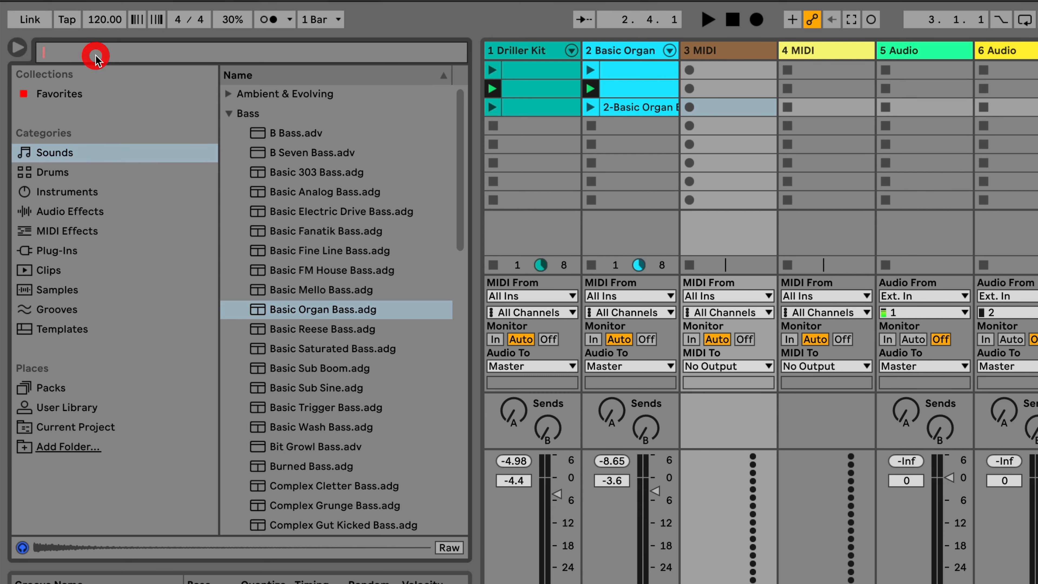
Search the Sounds library for "piano" and load the Grand Piano.adg preset from Piano & Keys onto track 3
type("piano")
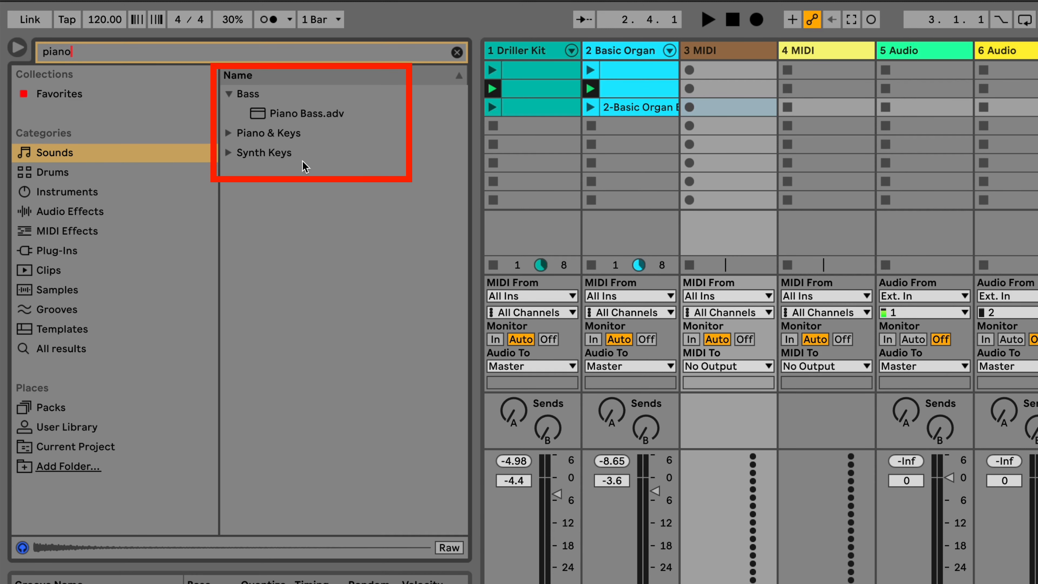
left_click(228, 131)
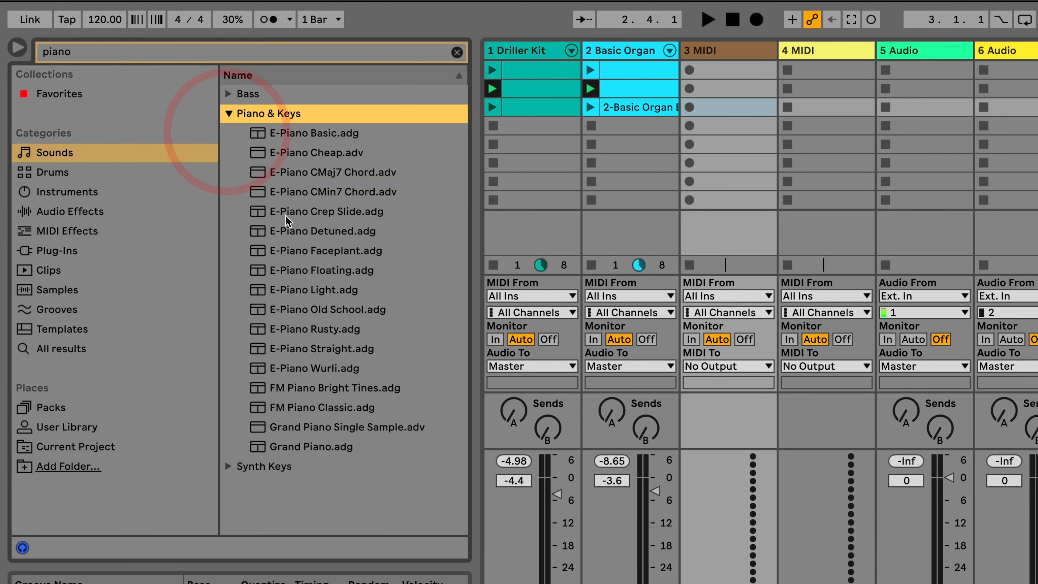
left_click(318, 446)
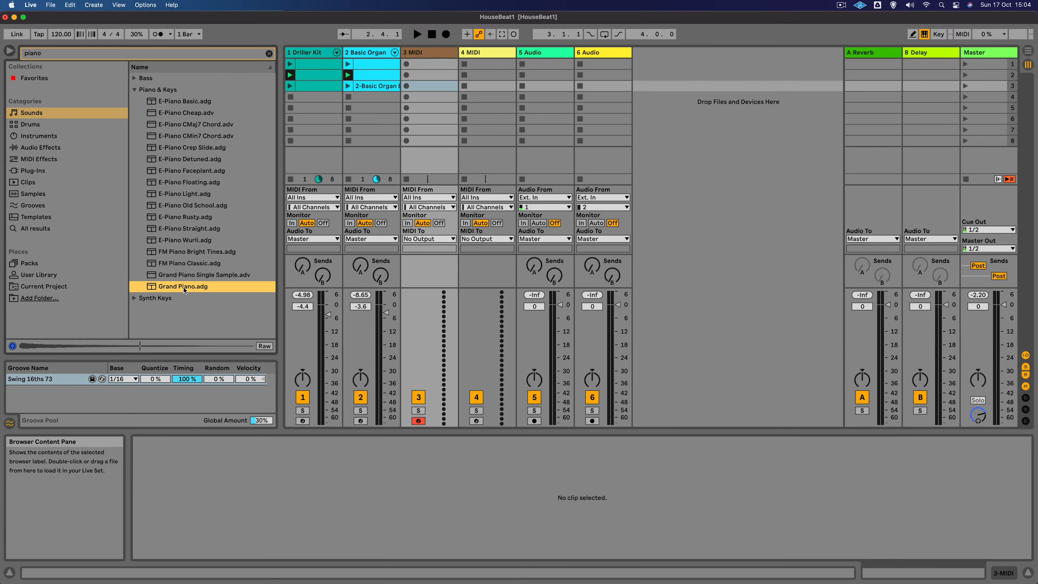
double_click(184, 288)
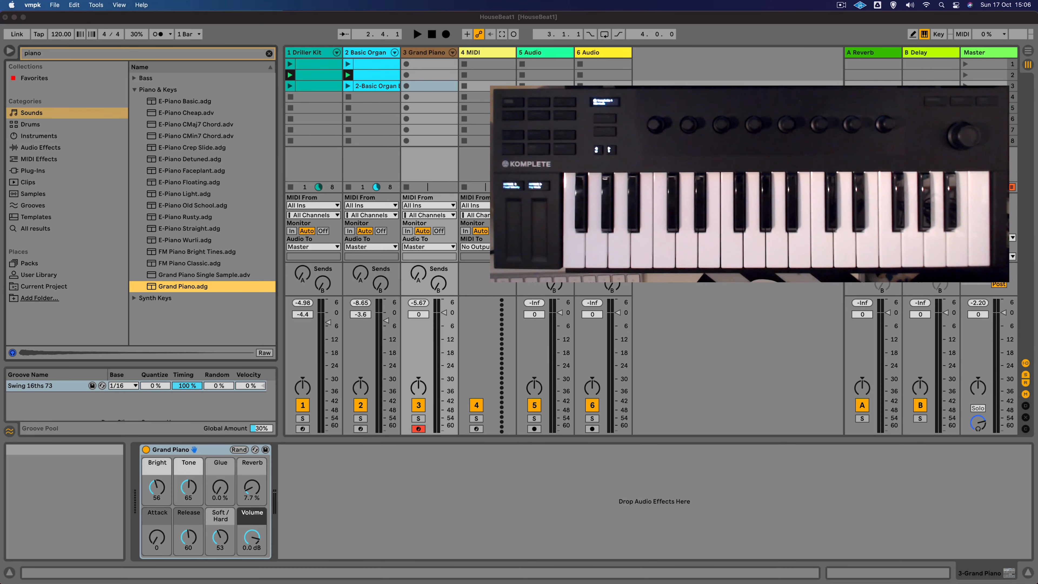
Clear the sound search and add the Chord MIDI effect preset House for to go.adv to the Grand Piano track
left_click(268, 53)
left_click(268, 54)
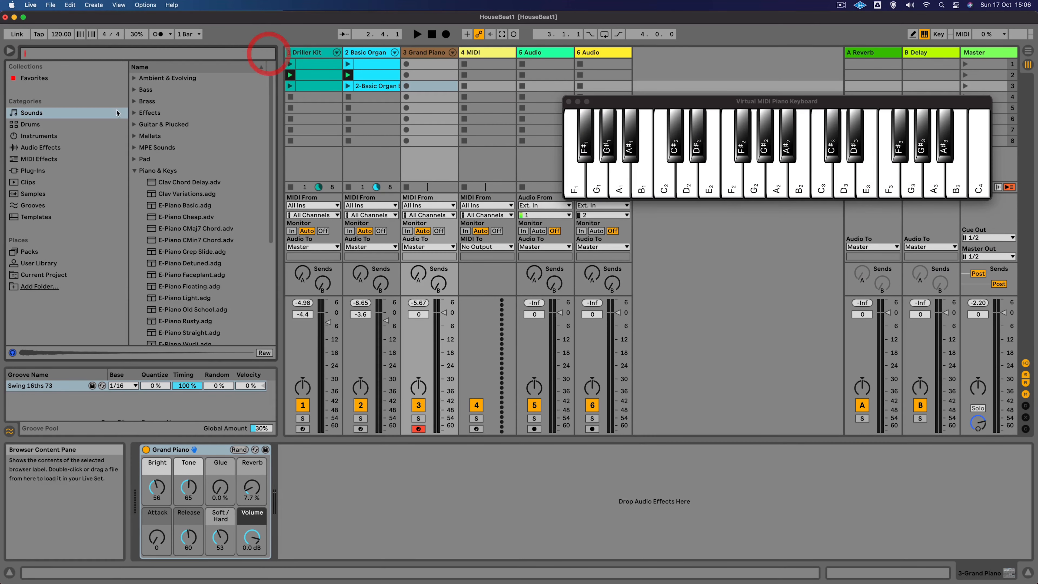
left_click(37, 159)
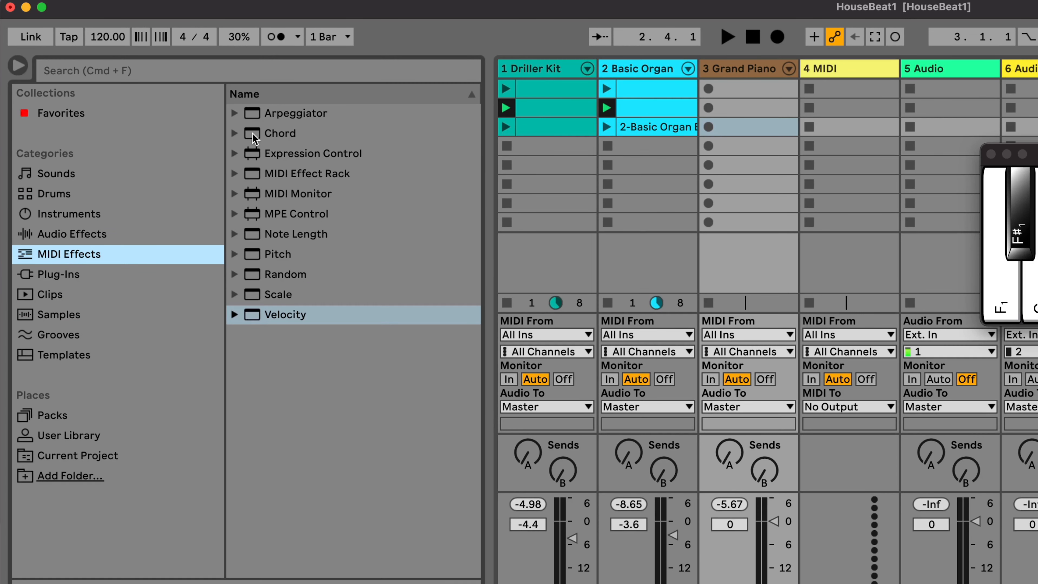
left_click(236, 137)
left_click(235, 133)
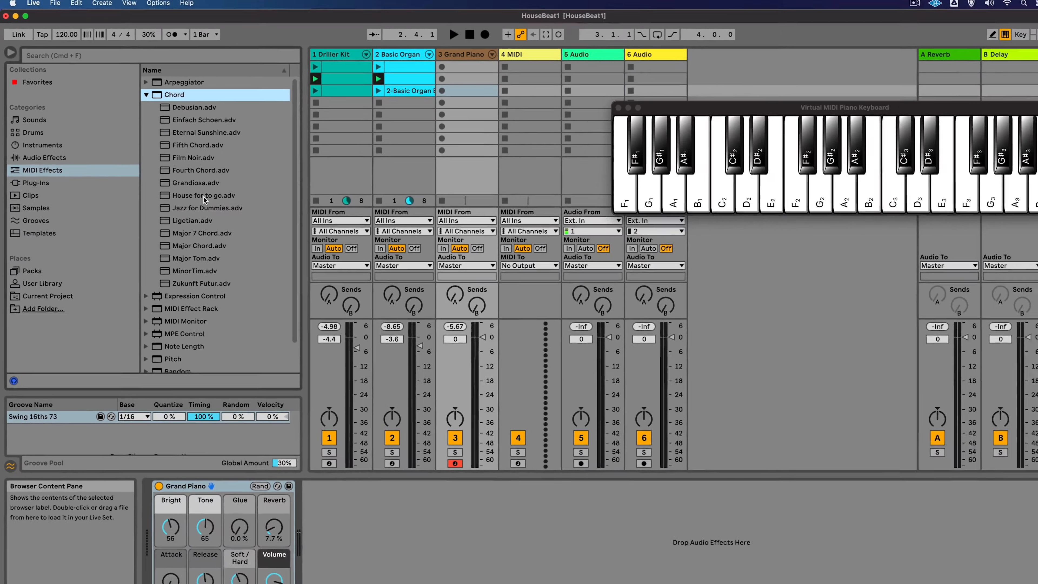
left_click(329, 301)
double_click(187, 182)
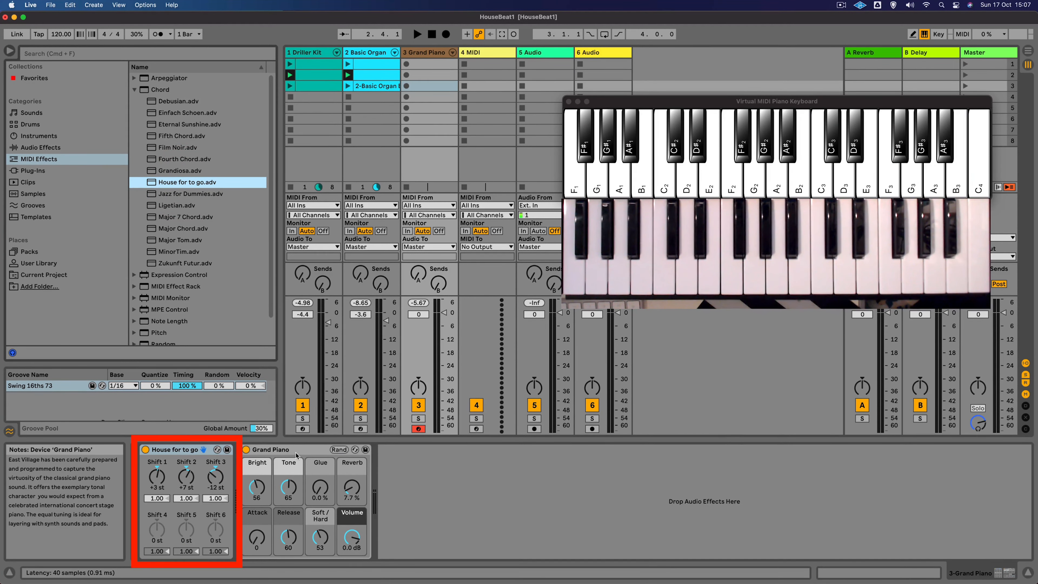
left_click(697, 103)
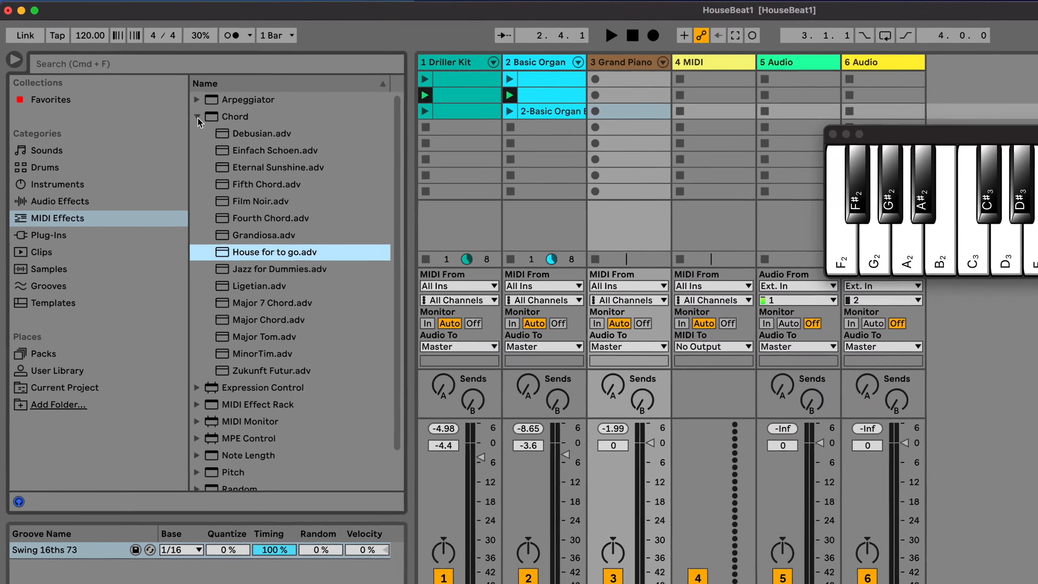
Add the Velocity preset Fix 127.adv to the Grand Piano track and set the track volume to -6.3 dB
left_click(198, 117)
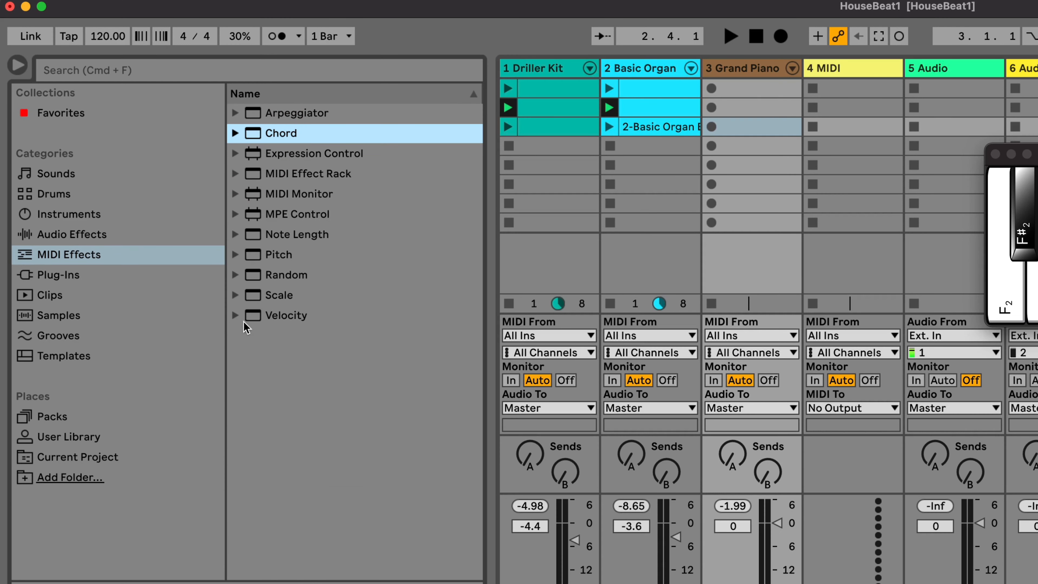
left_click(235, 316)
scroll(367, 451, "down", 1)
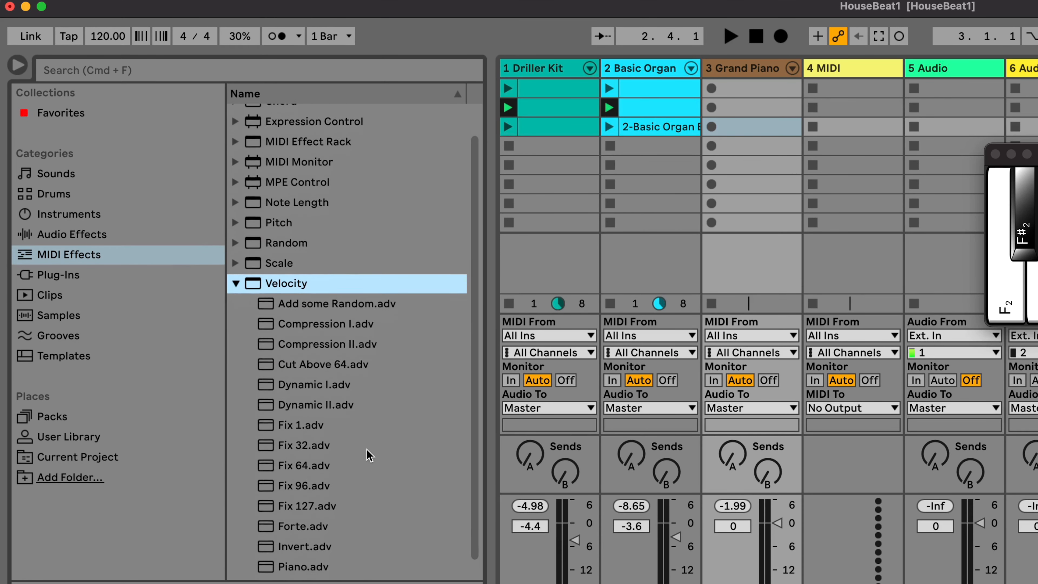
double_click(303, 503)
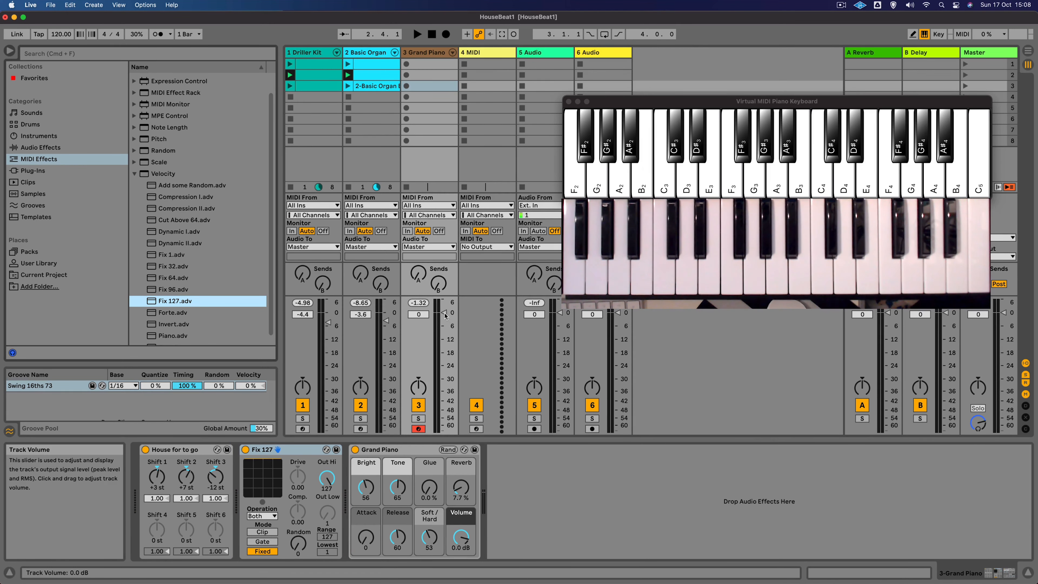
left_click_drag(445, 314, 445, 326)
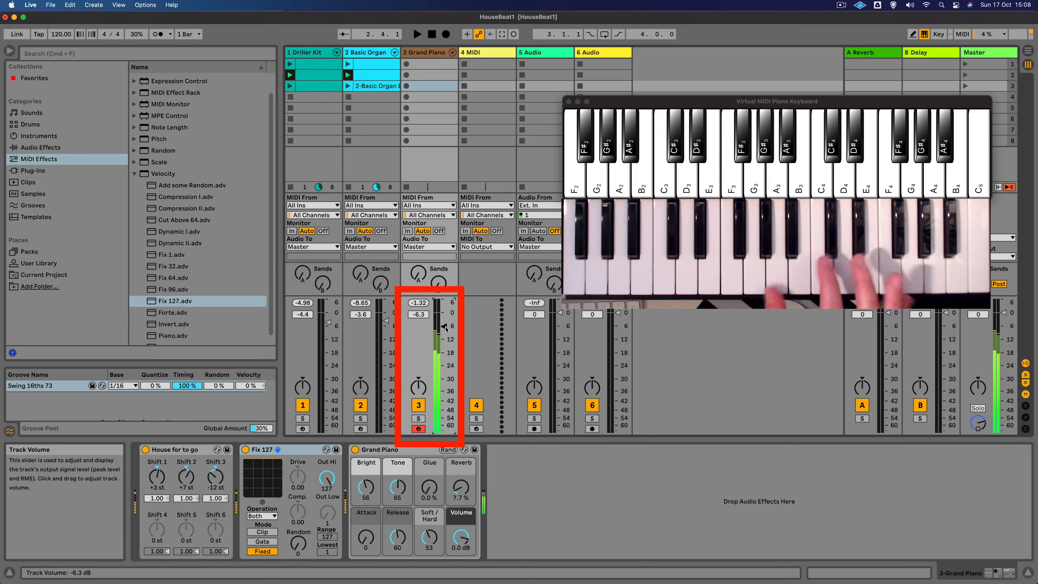
Play scene 3 while performing the piano part, stop playback, and capture the played MIDI into a Grand Piano clip
left_click(965, 86)
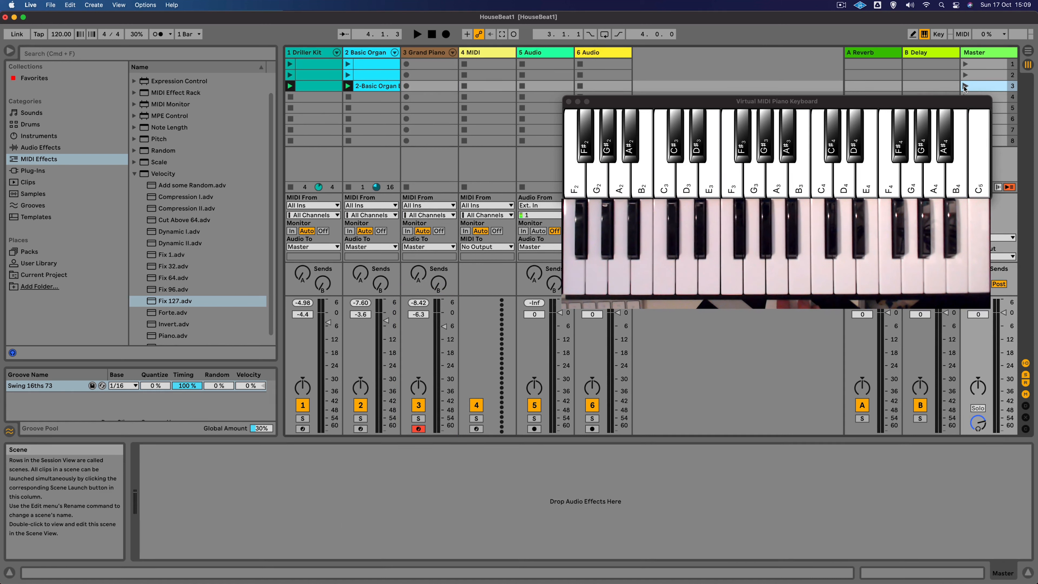
left_click(965, 86)
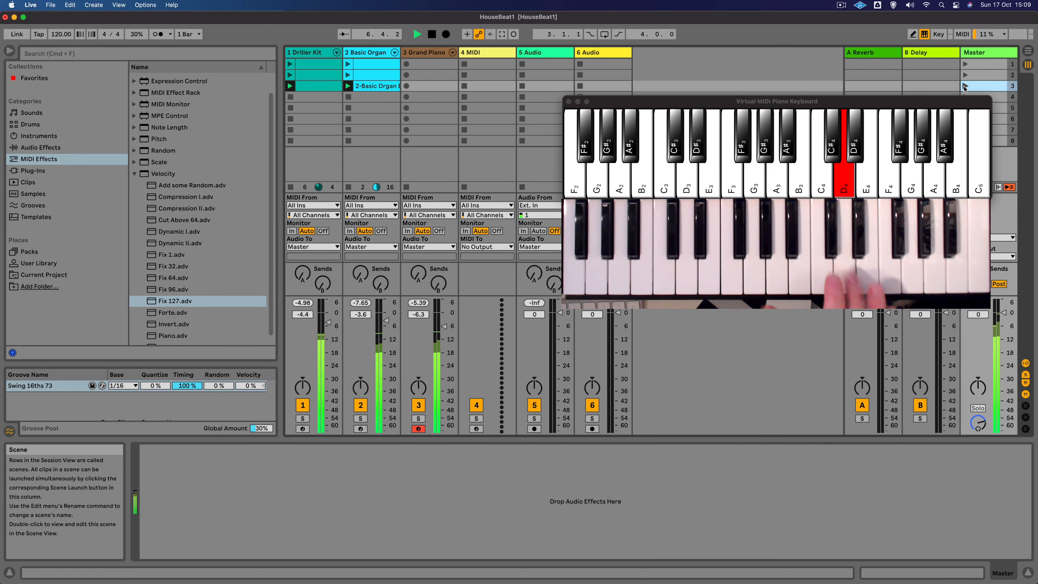
key("space")
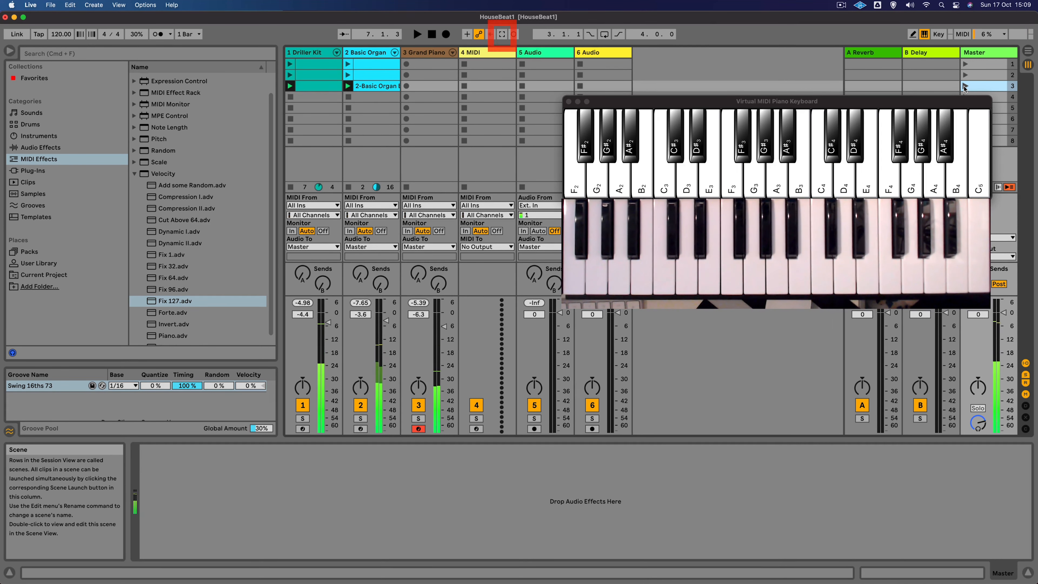
left_click(502, 35)
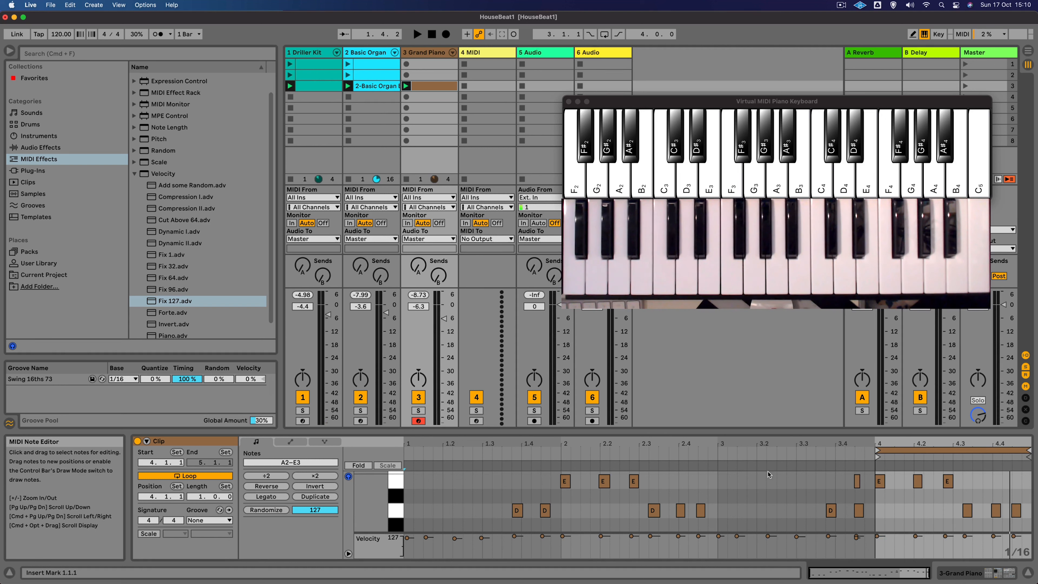
Set the piano clip's loop to start at 1.1.1 with a length of 2 bars, and play it back
left_click_drag(872, 462, 407, 460)
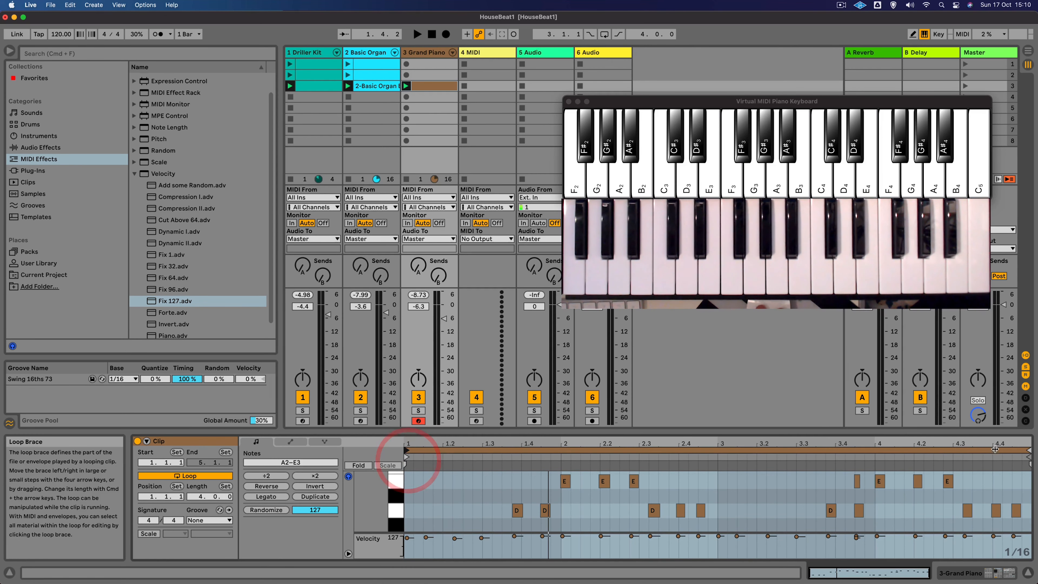
left_click_drag(1029, 462, 718, 476)
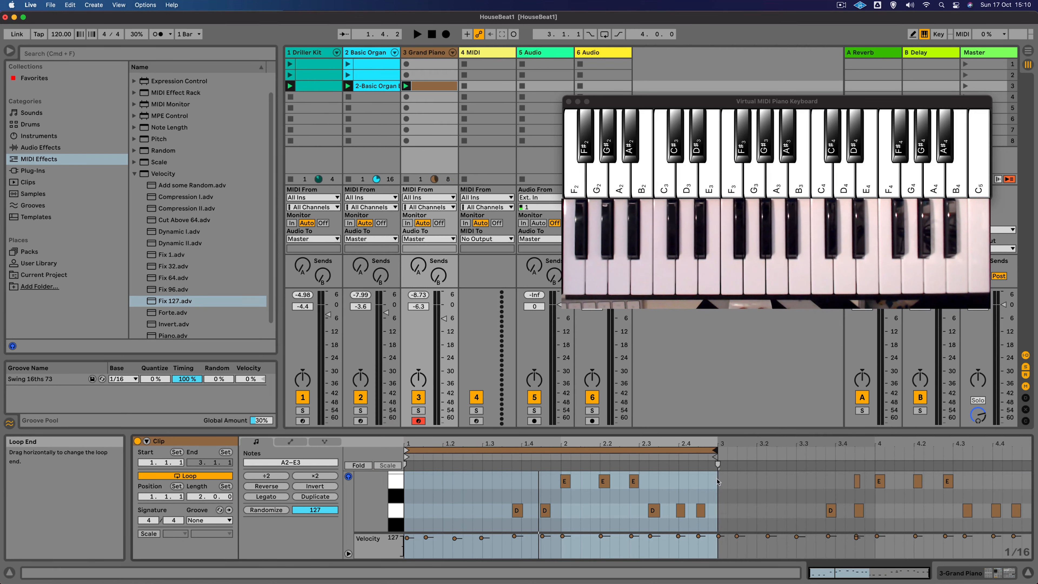
key("space")
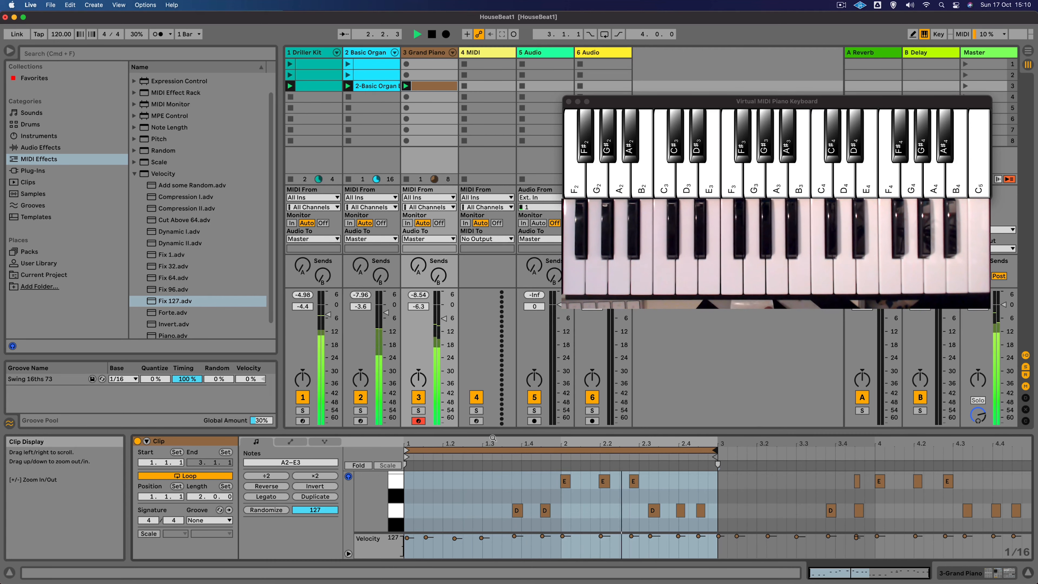
Enlarge the clip view to show all piano notes, stop playback, and quantize the clip's notes
left_click_drag(493, 430, 494, 315)
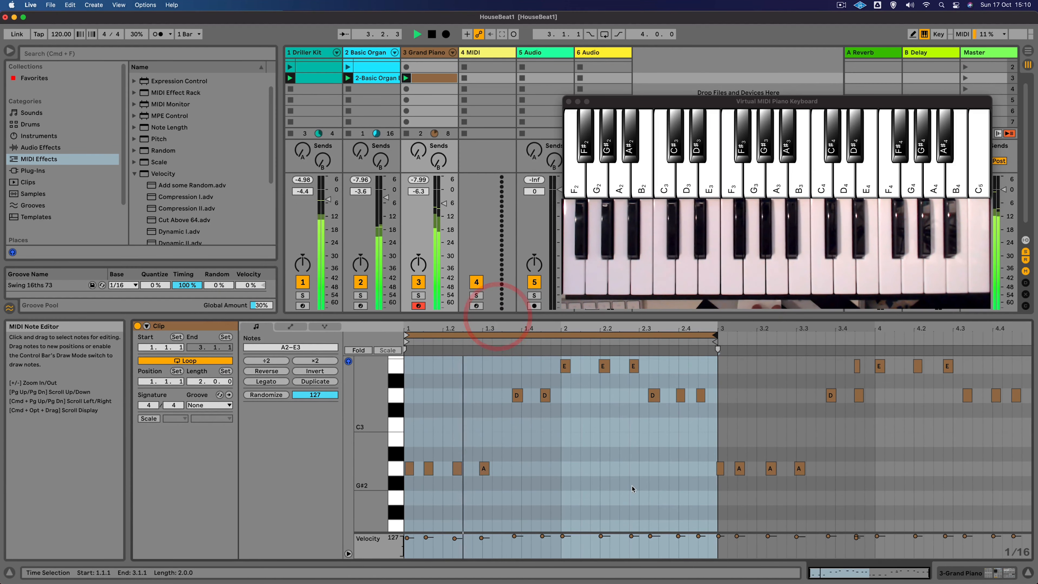
left_click(445, 399)
left_click(70, 5)
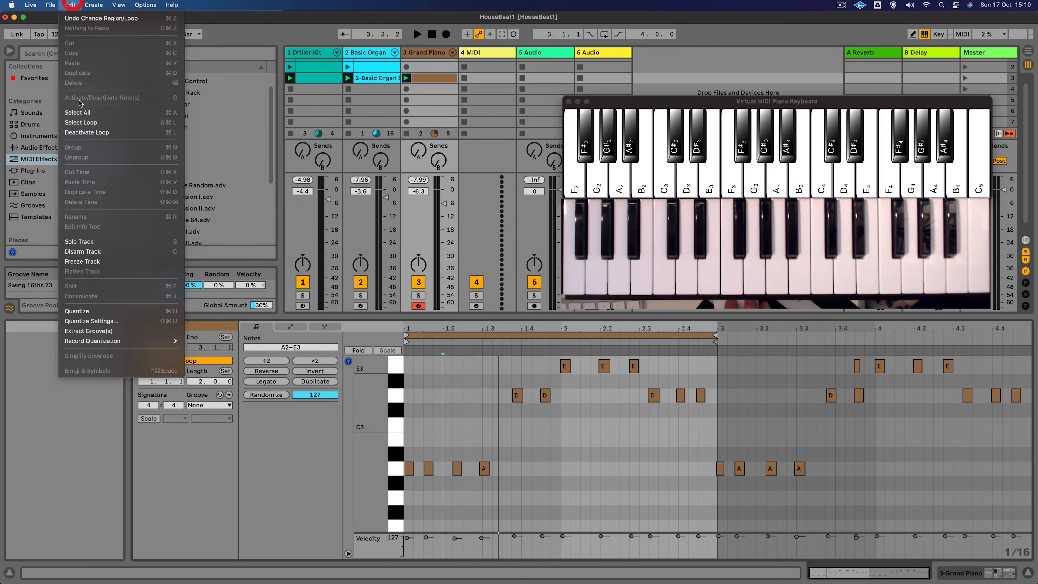
left_click(101, 314)
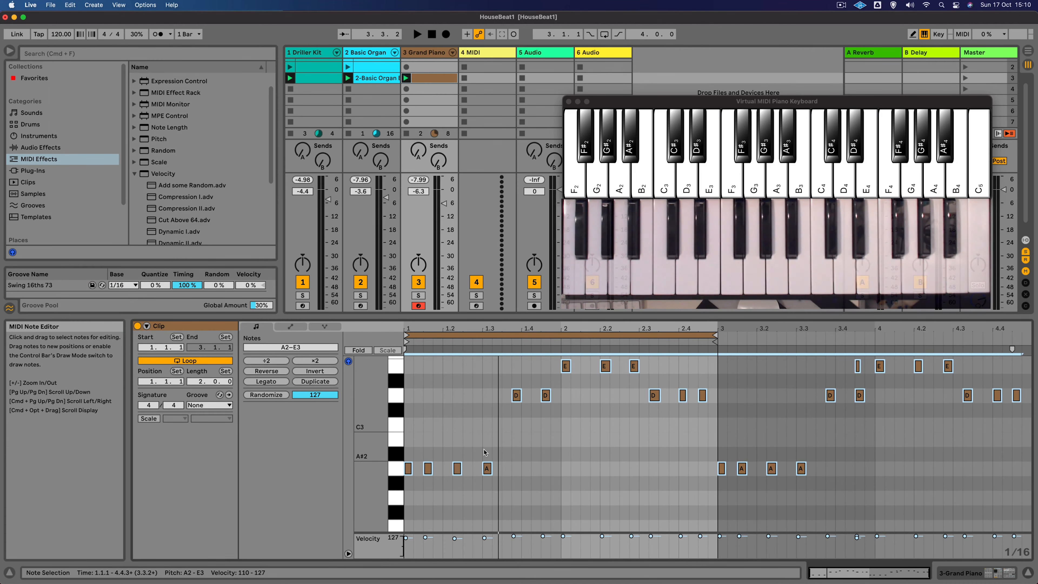
Apply the Swing 16ths 73 groove to the piano clip and set the Grand Piano track volume to -7.4 dB during playback
left_click(213, 484)
left_click(187, 326)
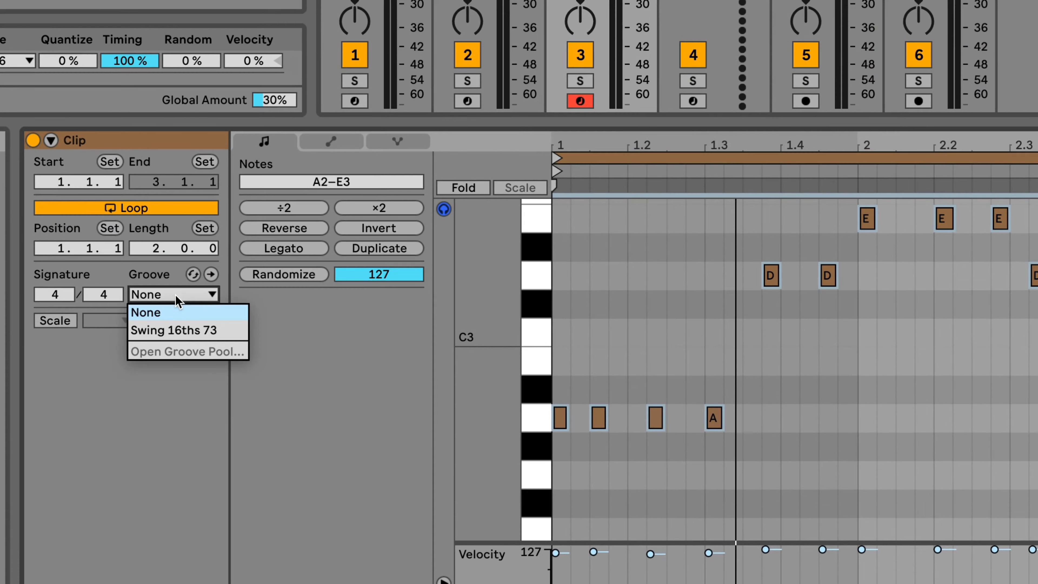
left_click(190, 355)
key("space")
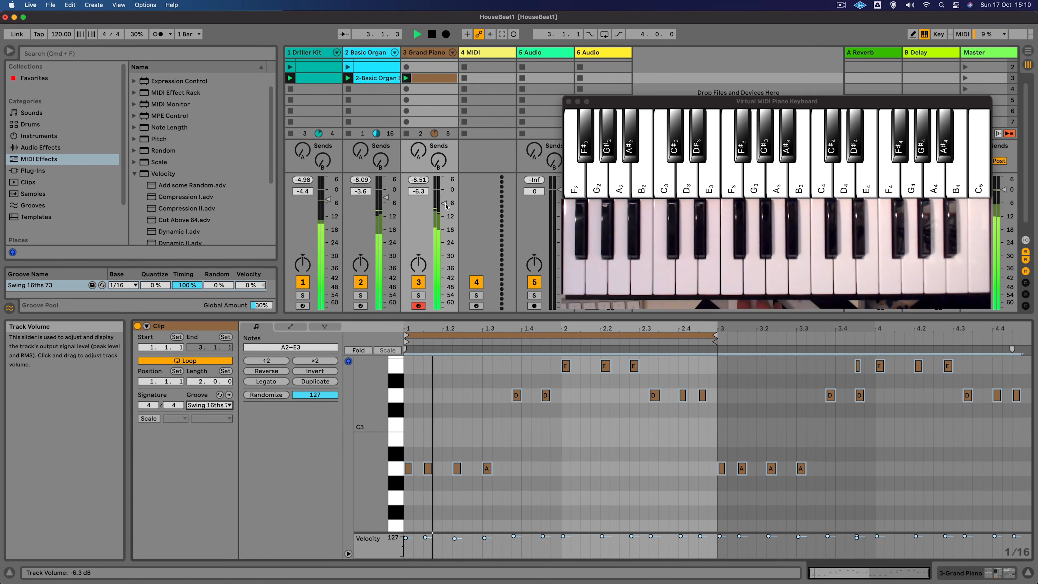
left_click_drag(444, 204, 445, 207)
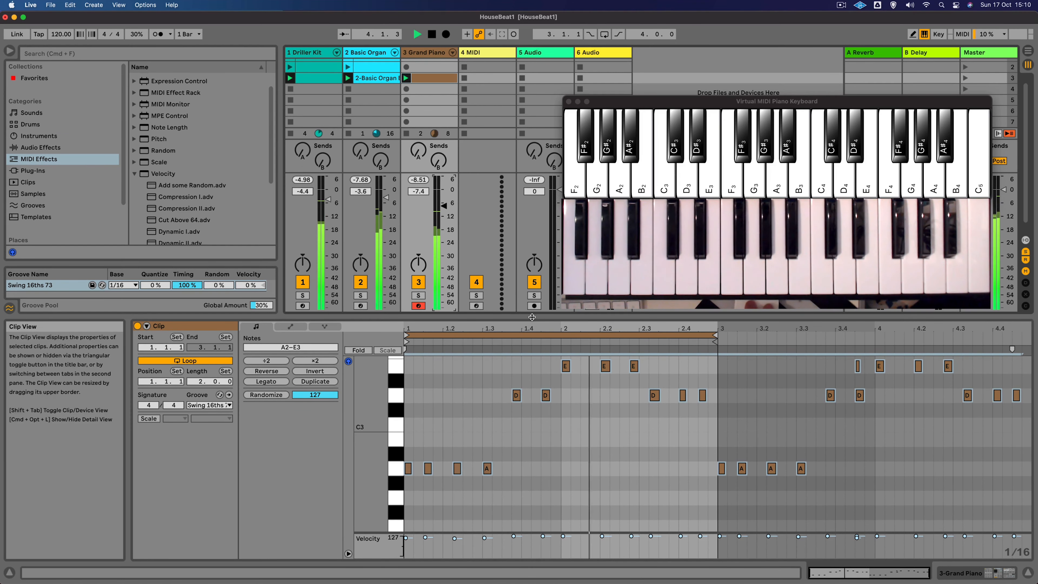
left_click_drag(540, 317, 541, 428)
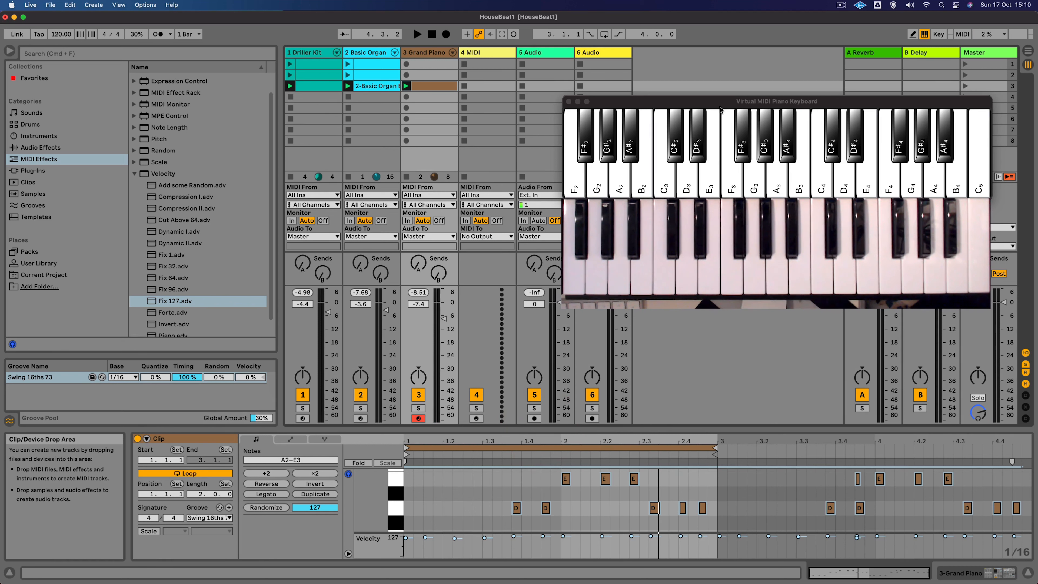
Launch scene 1, then select the empty MIDI track 4 and arm it for recording
left_click(966, 64)
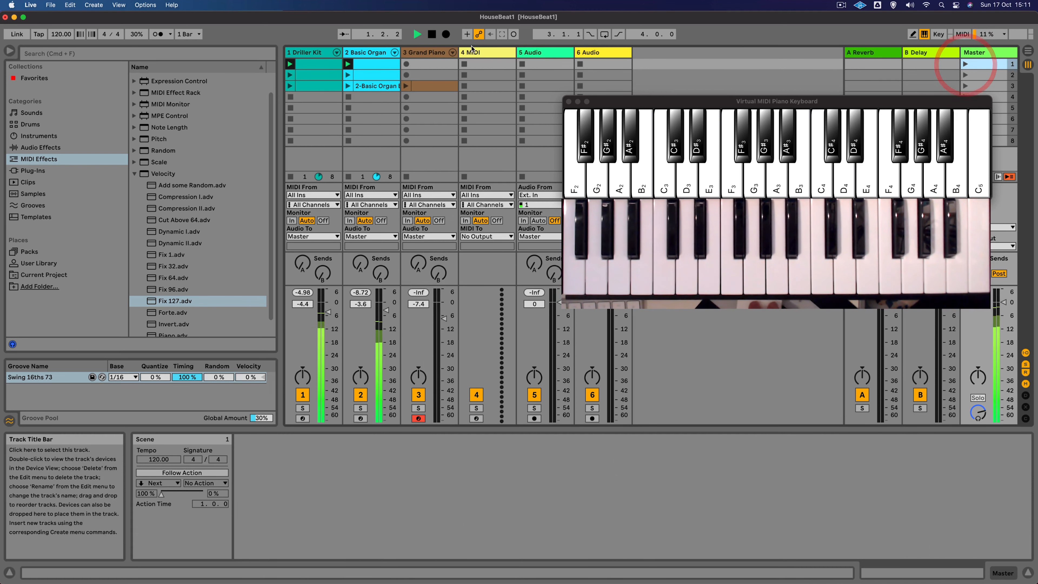
left_click(480, 55)
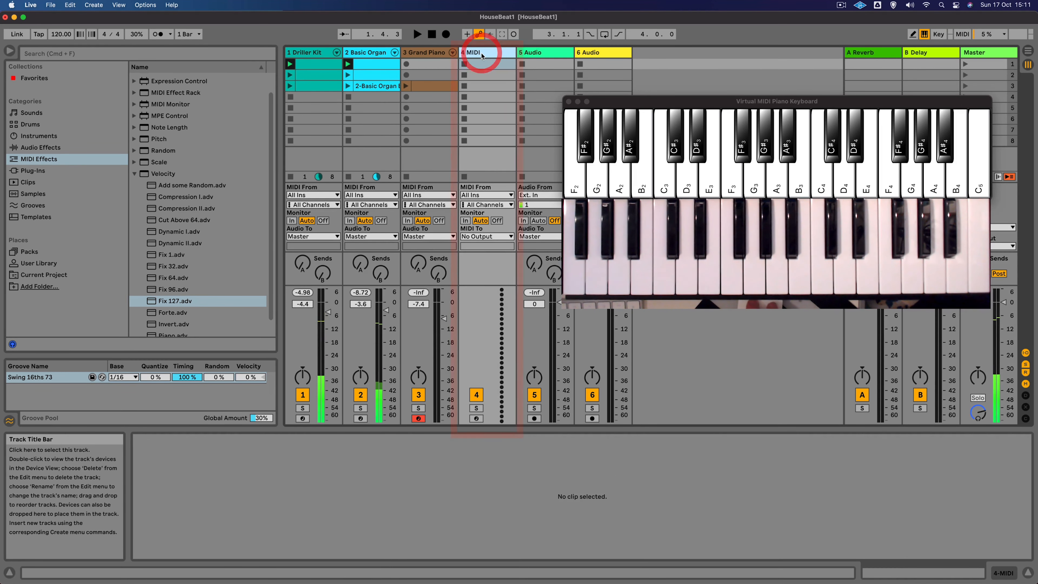
left_click(477, 418)
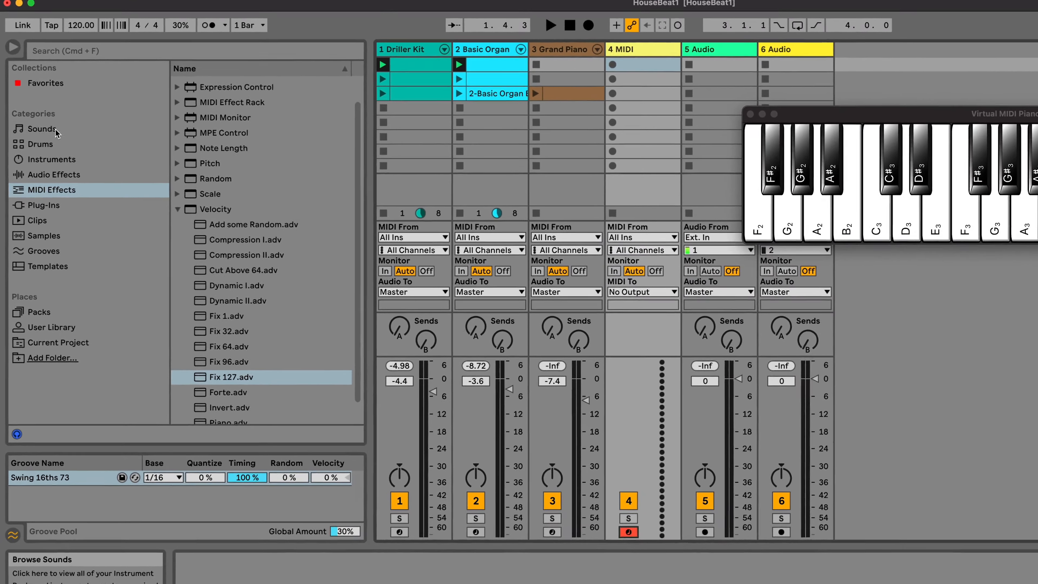
Browse the Pad category of the Sounds library and preview several pad presets from Abilene Winter Pad to Chord Floot Aboot Pad
left_click(40, 113)
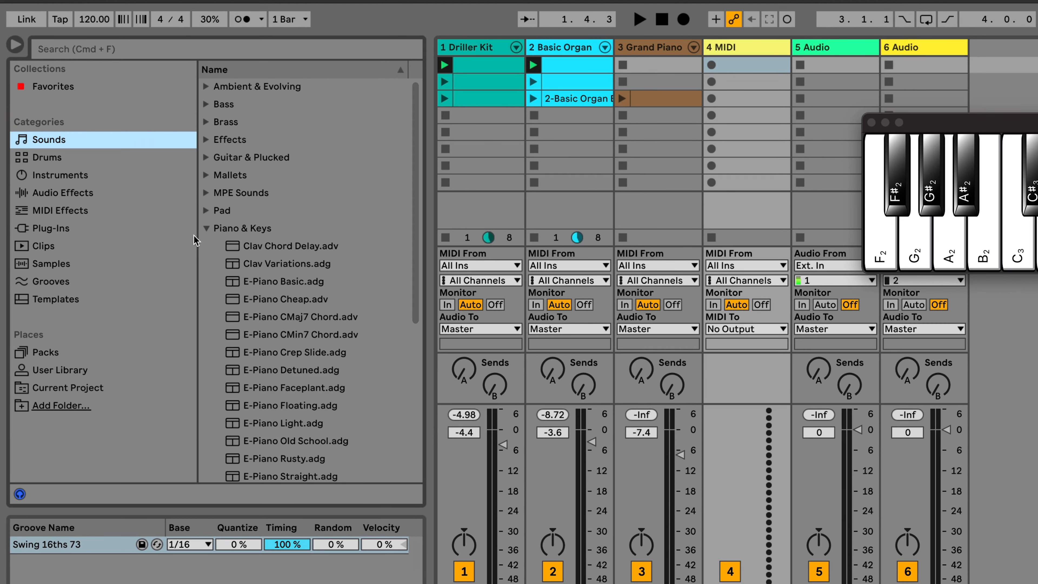
left_click(196, 229)
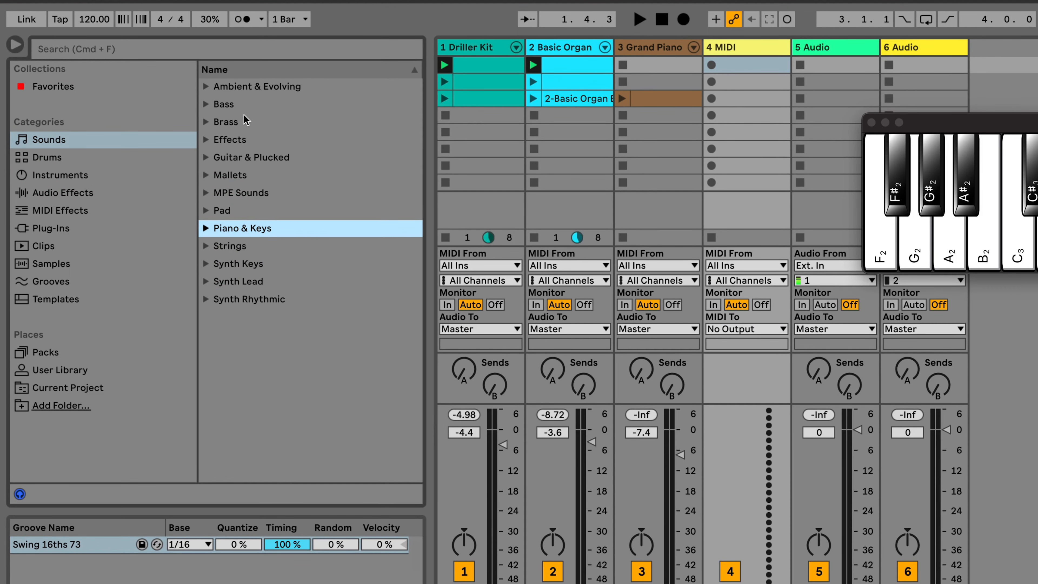
left_click(206, 211)
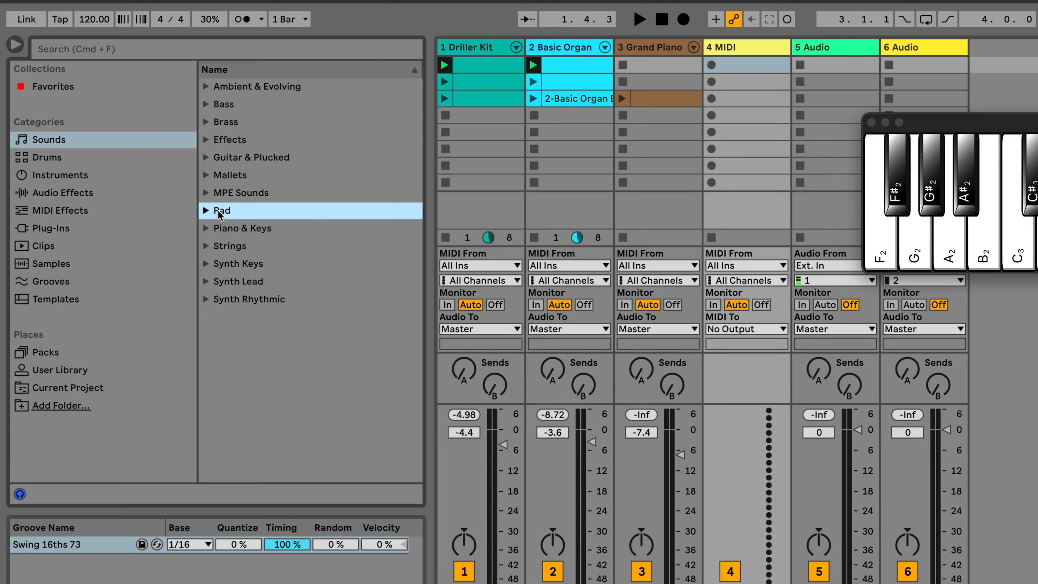
left_click(206, 212)
left_click(298, 229)
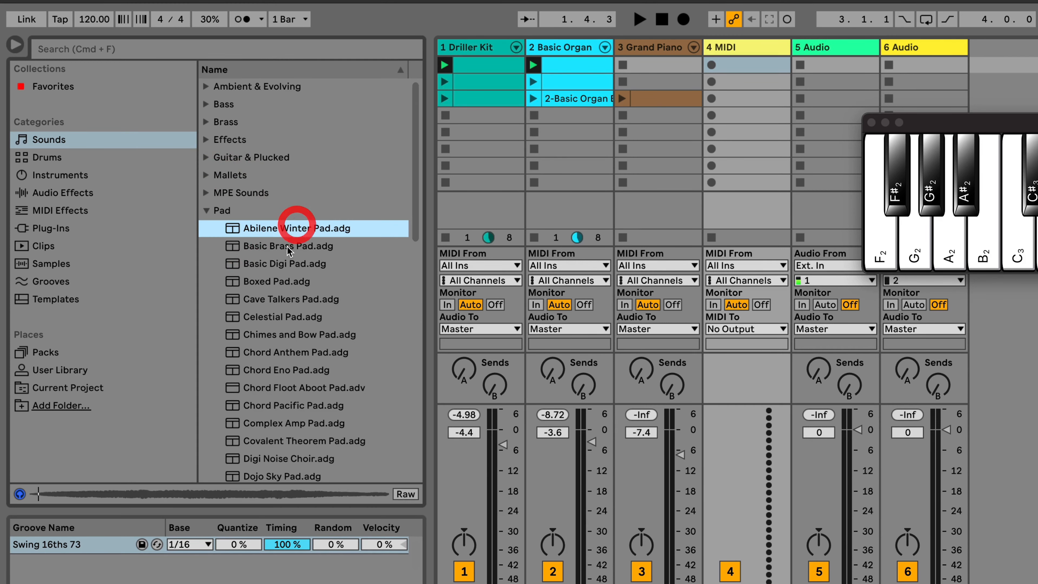
left_click(291, 246)
left_click(283, 266)
left_click(282, 299)
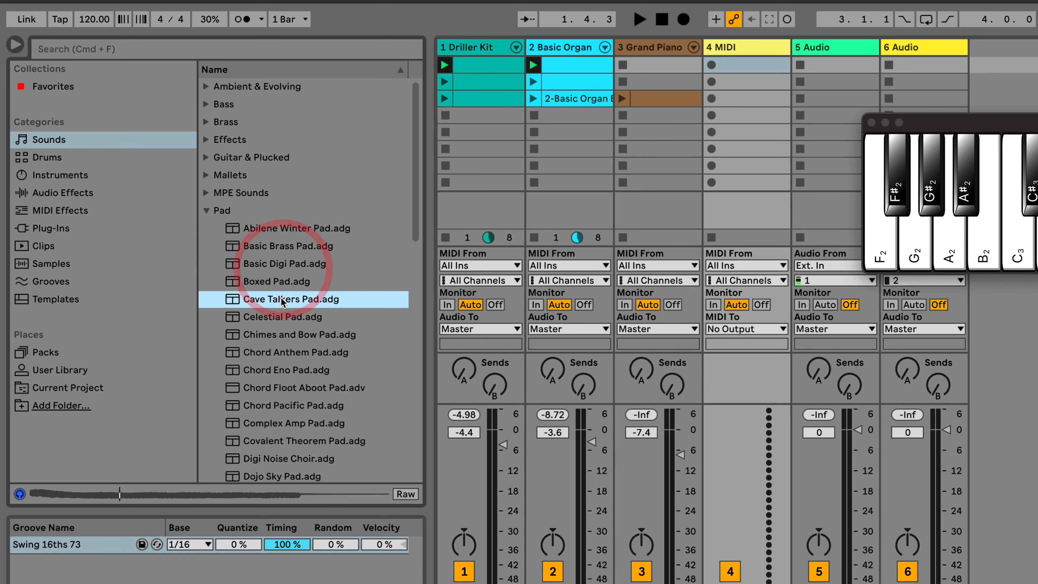
left_click(283, 334)
left_click(283, 389)
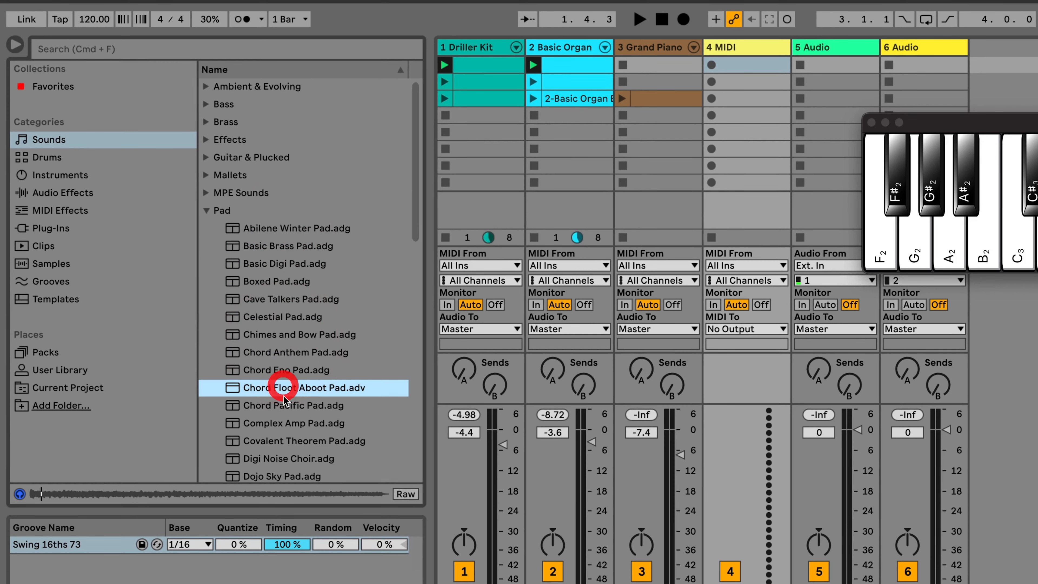
Load the Chord Pacific Pad preset onto MIDI track 4 and set the track volume to -5.0 dB
left_click(291, 405)
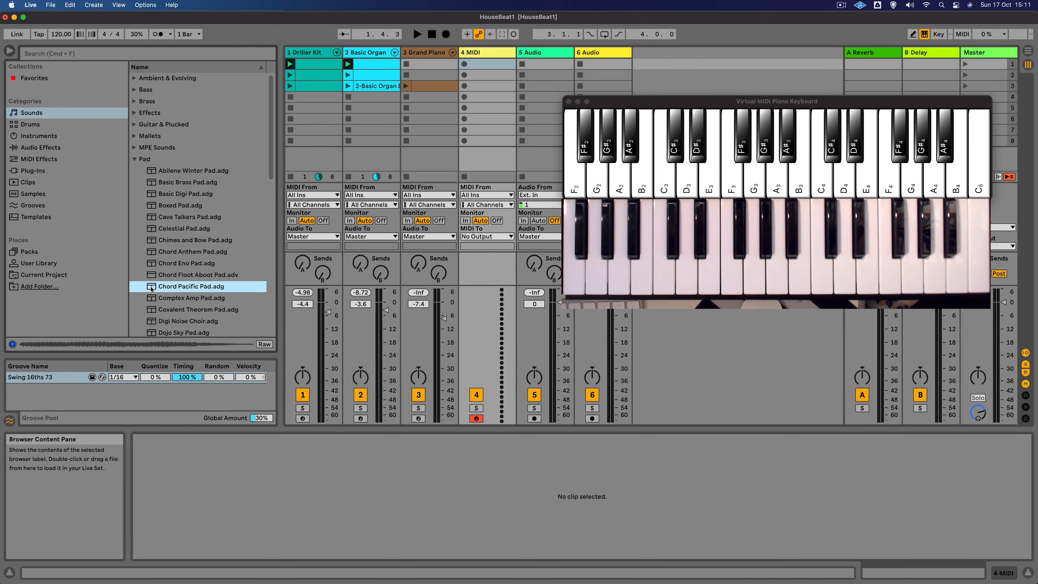
left_click_drag(482, 158, 483, 161)
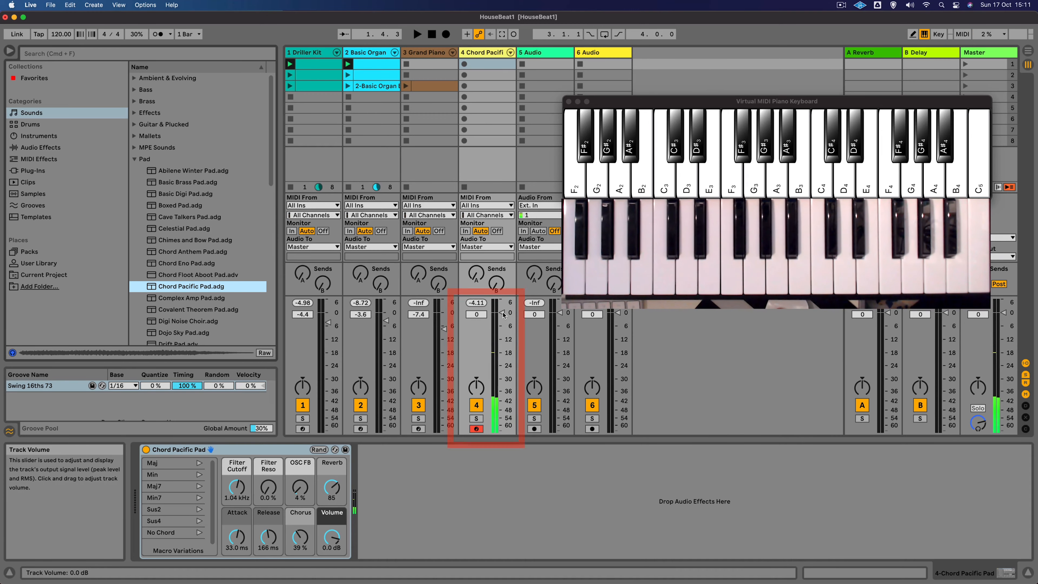
left_click_drag(502, 313, 502, 324)
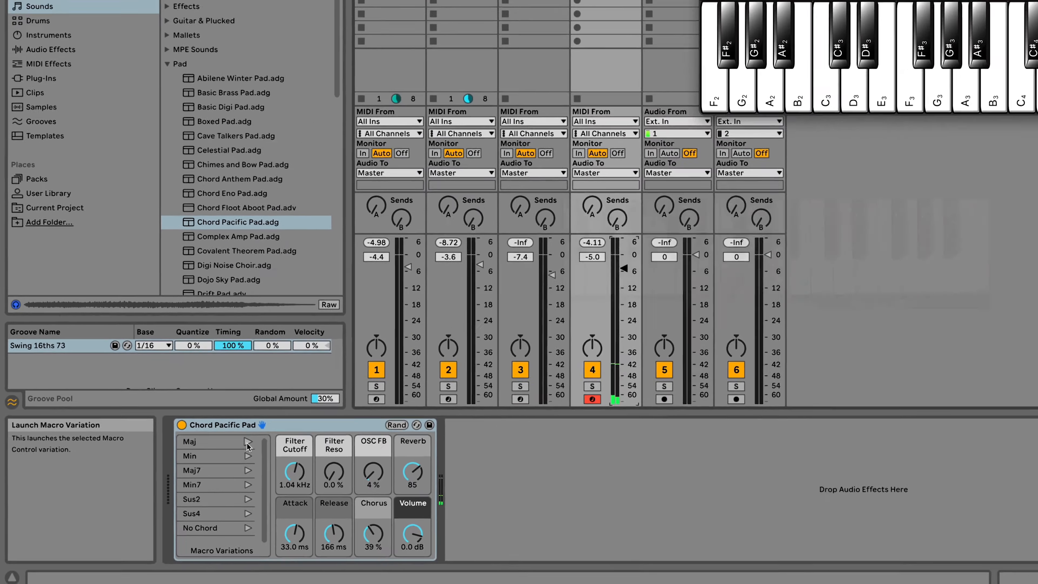
Audition the pad's chord macro variations from Maj to Sus4, settle on No Chord, and launch scene 1 to play along
left_click(248, 443)
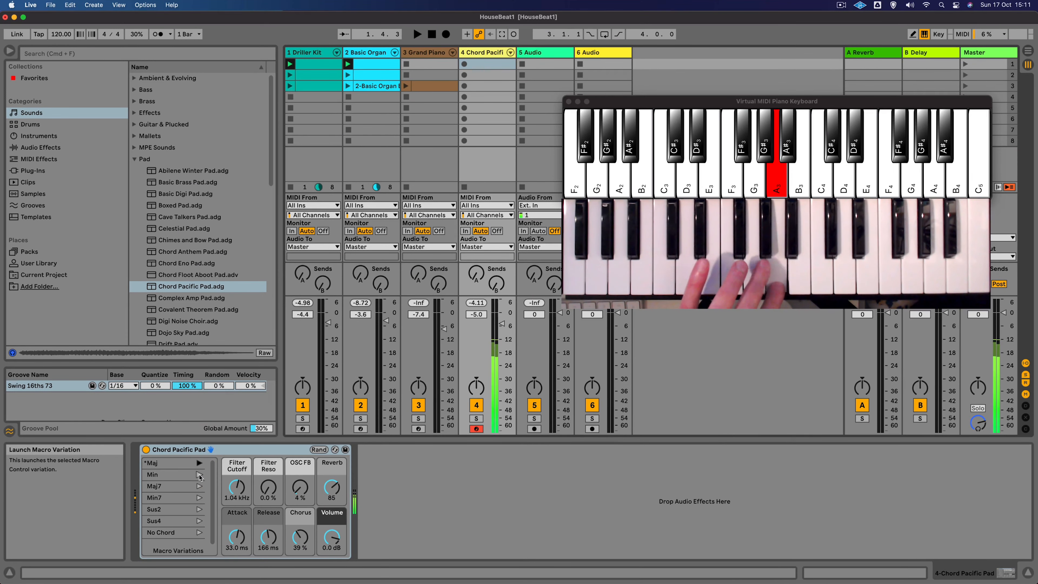
left_click(247, 456)
left_click(200, 486)
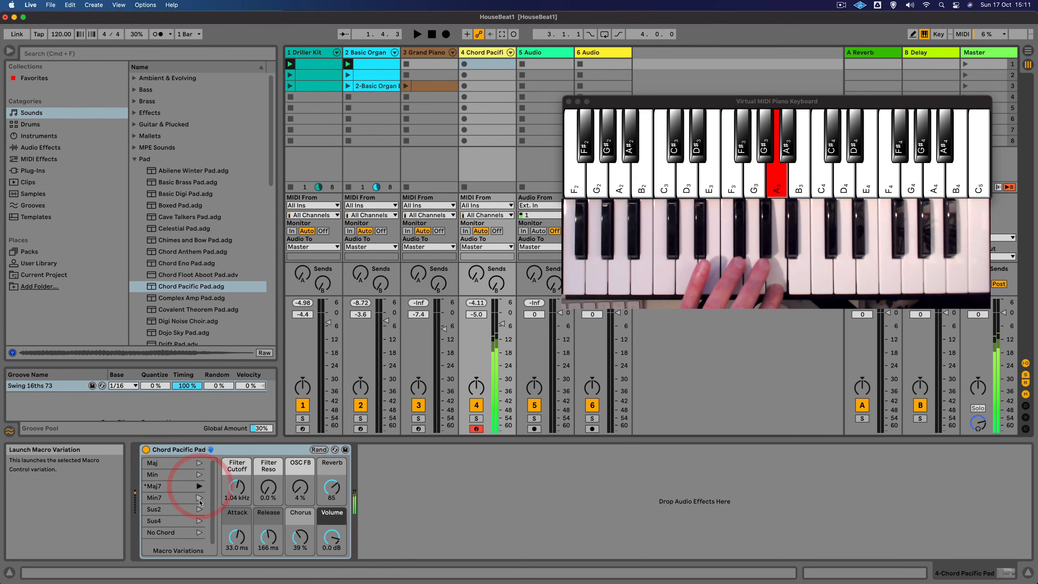
left_click(200, 498)
left_click(199, 509)
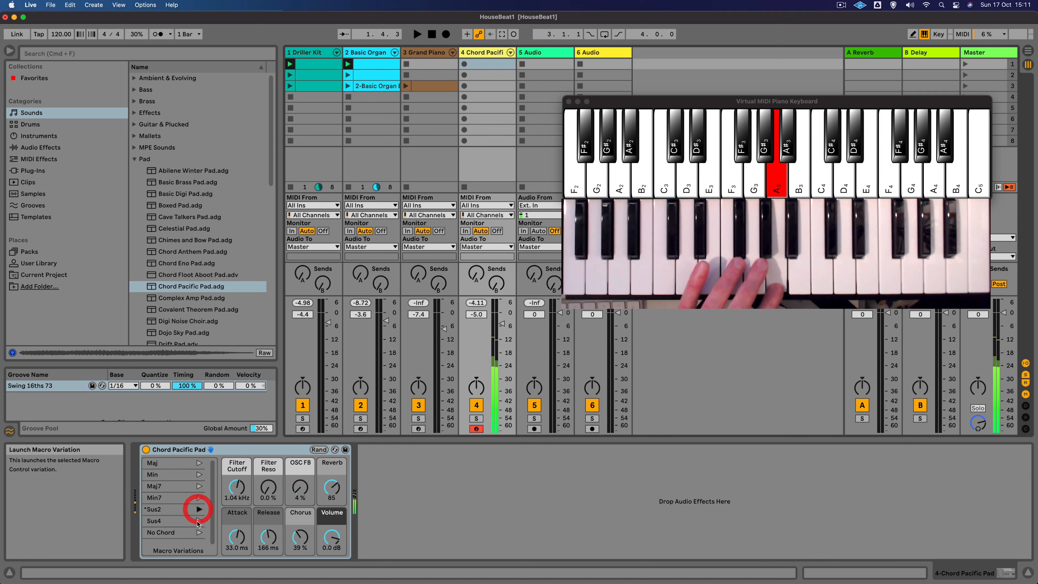
left_click(199, 520)
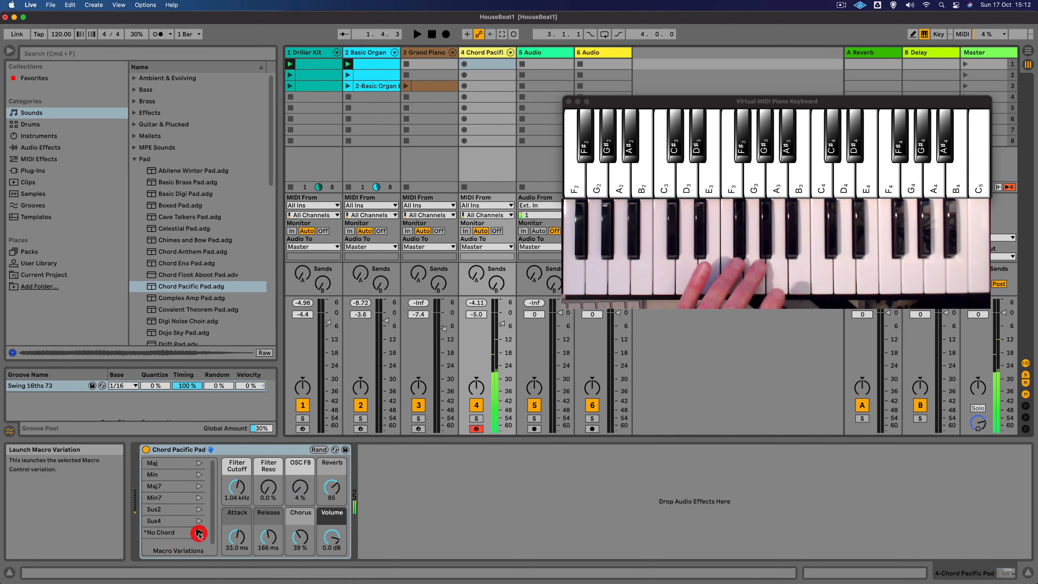
left_click(198, 532)
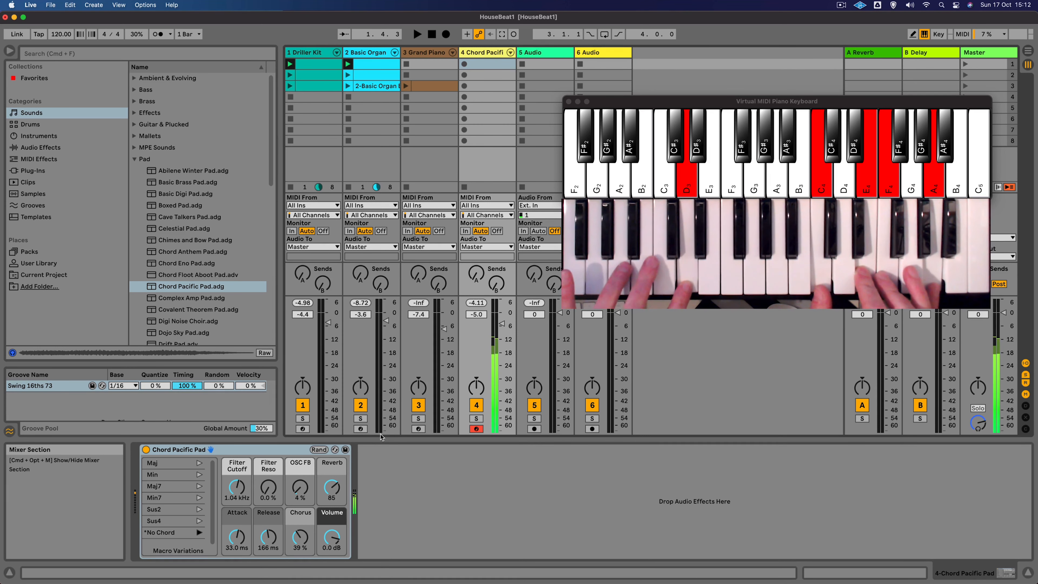
left_click(964, 64)
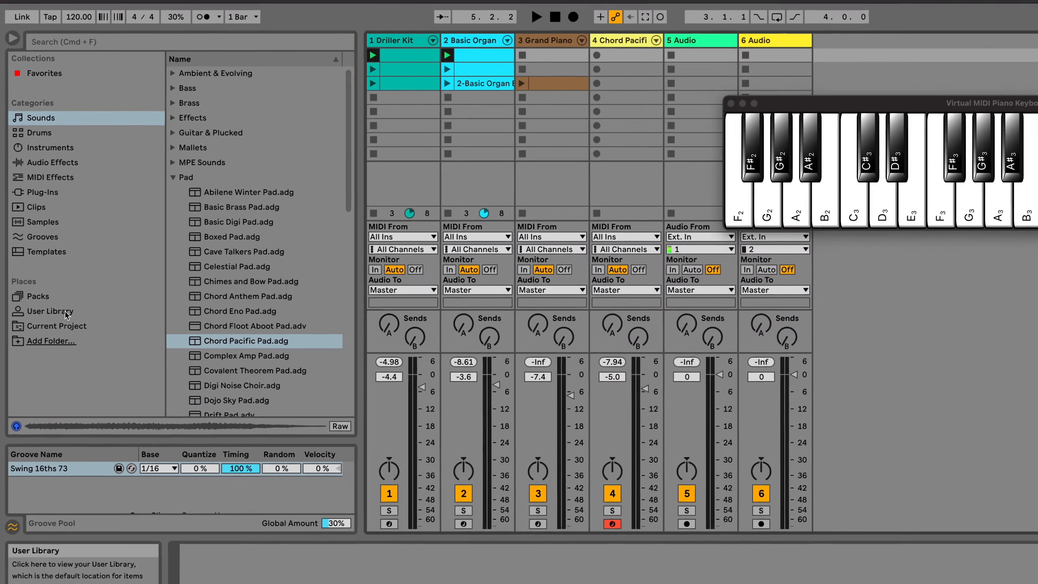
Load the Ski's Minor 9.adg MIDI effect rack from the User Library onto the pad track and set the pad's Filter Cutoff to 485 Hz
left_click(51, 264)
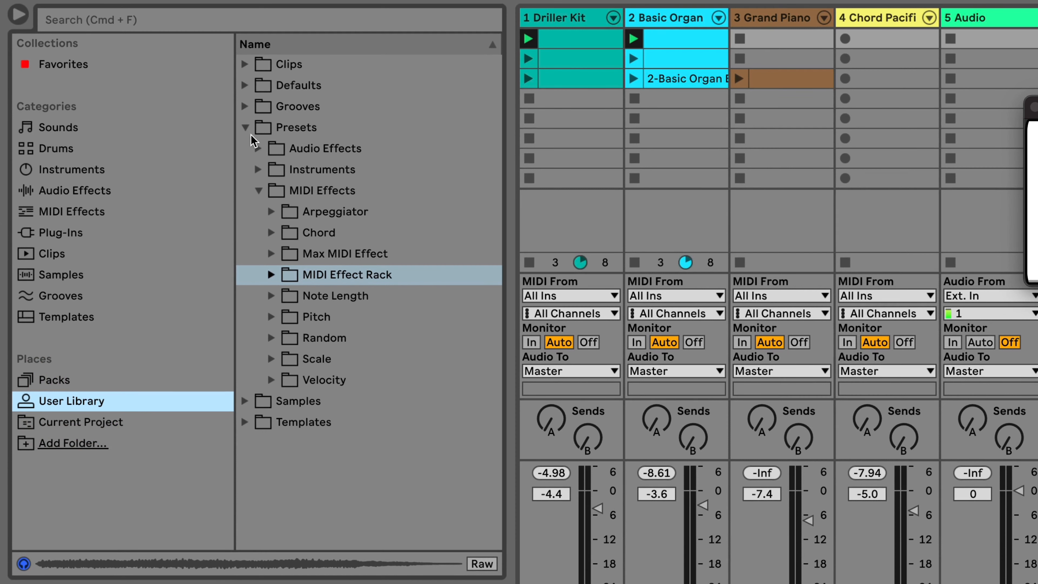
left_click(314, 282)
left_click(271, 274)
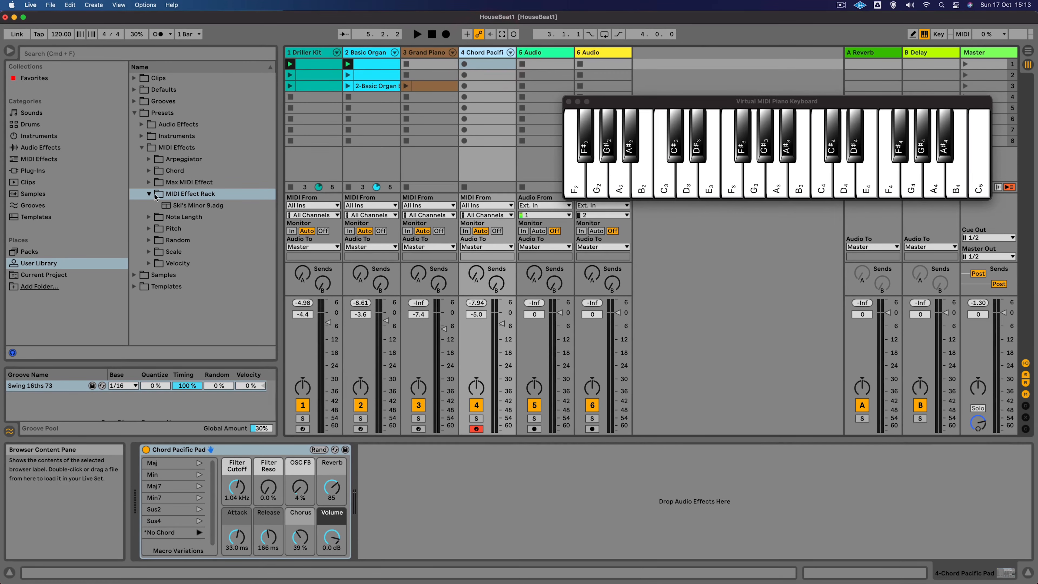
double_click(167, 205)
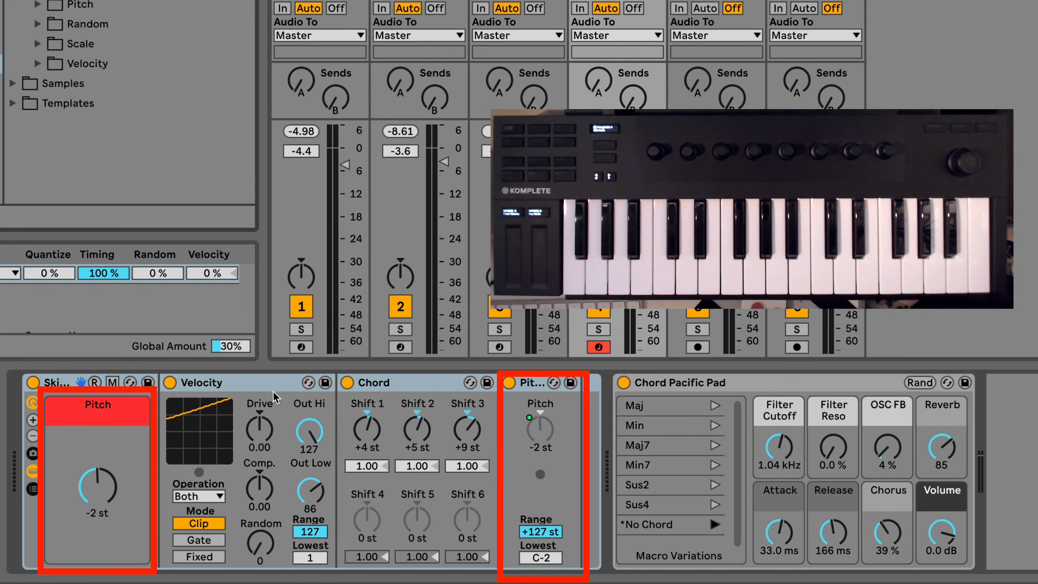
left_click(271, 383)
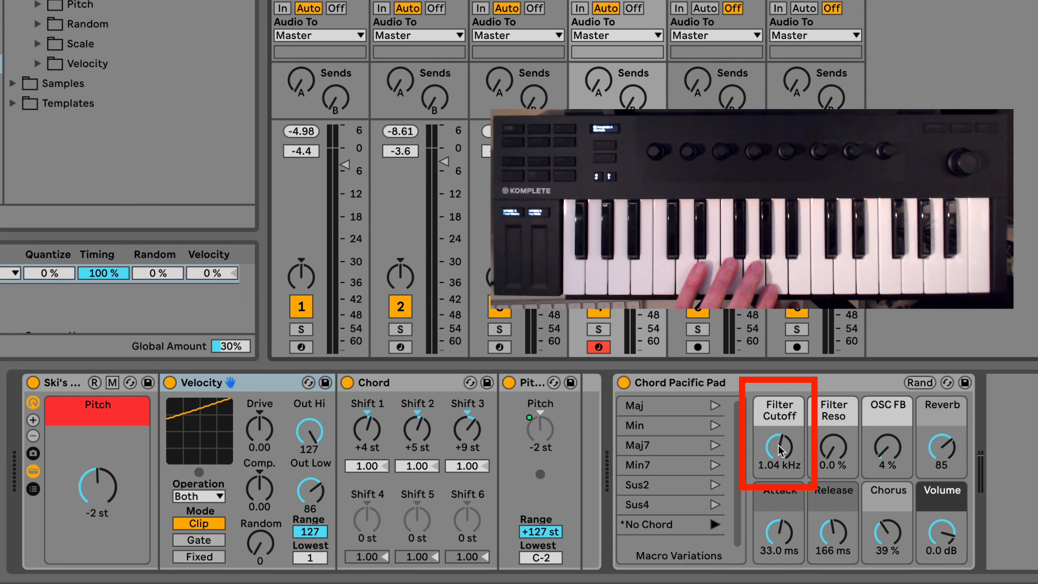
left_click_drag(781, 449, 781, 466)
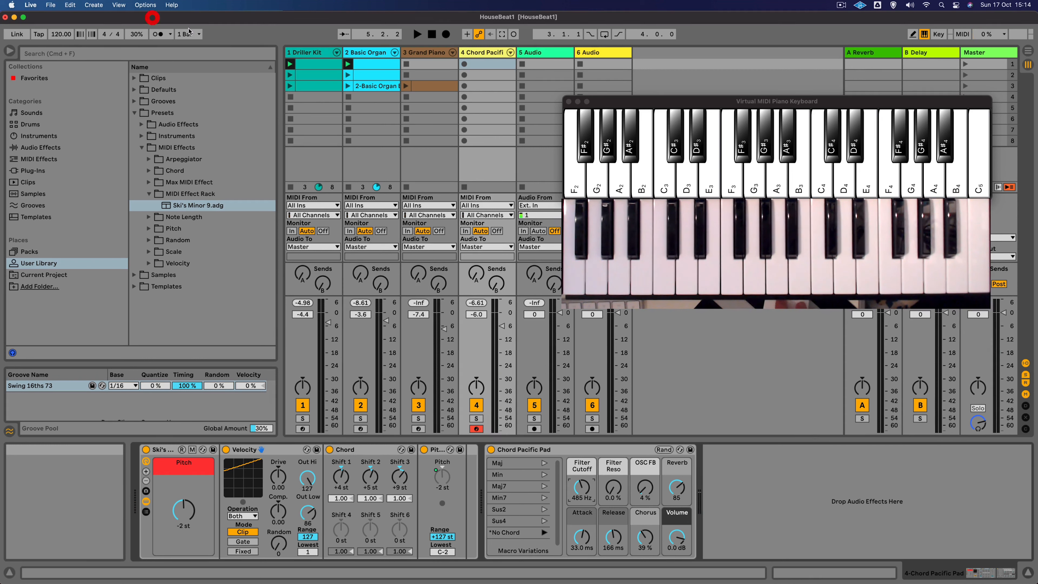
With a 1-bar count-in, record a 4-bar part (A2, D3, A2, D3, E3, C3) into the pad track's first slot and stop playback
left_click(170, 34)
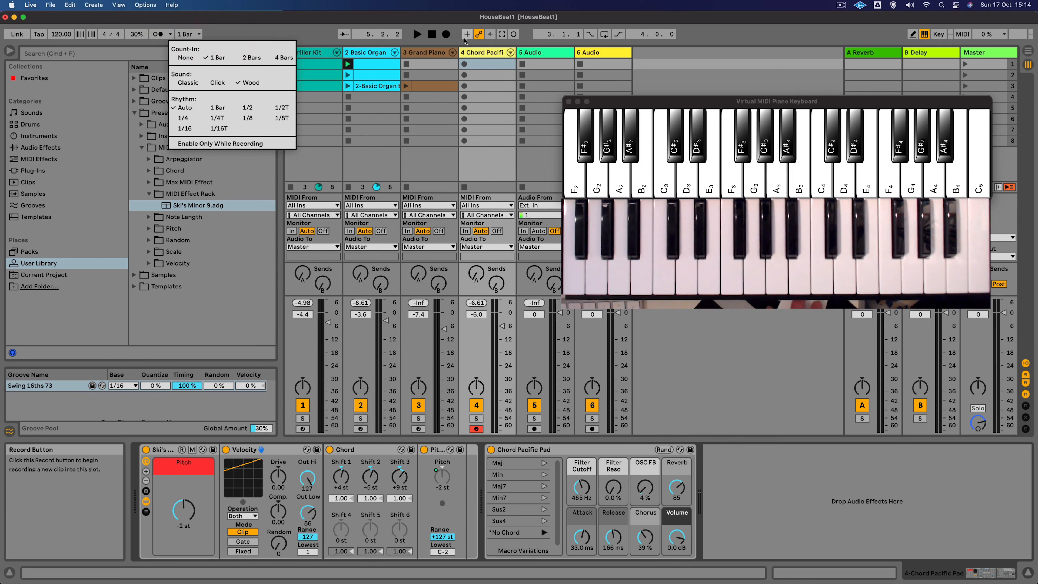
left_click(482, 67)
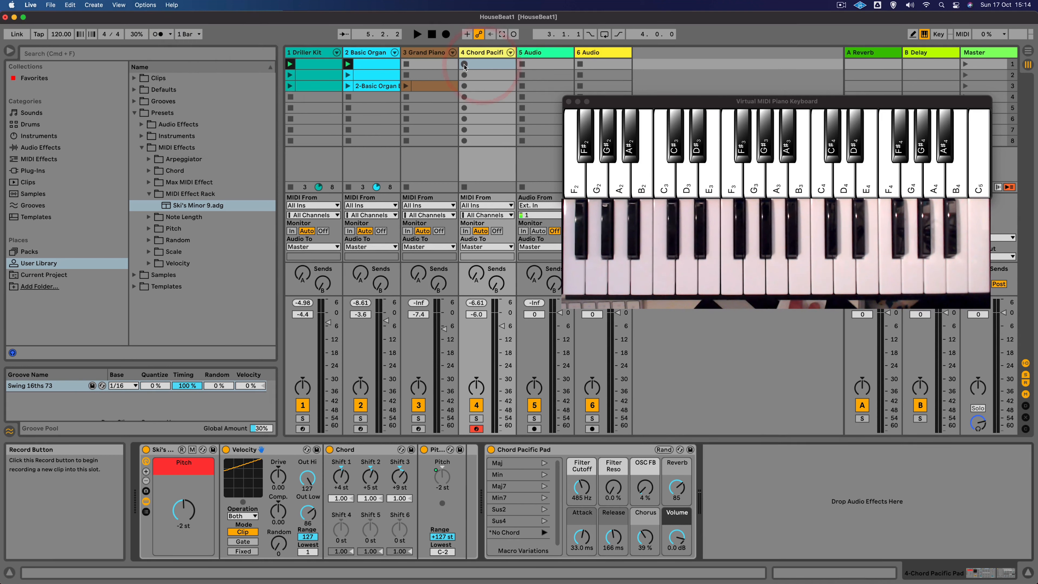
left_click(464, 65)
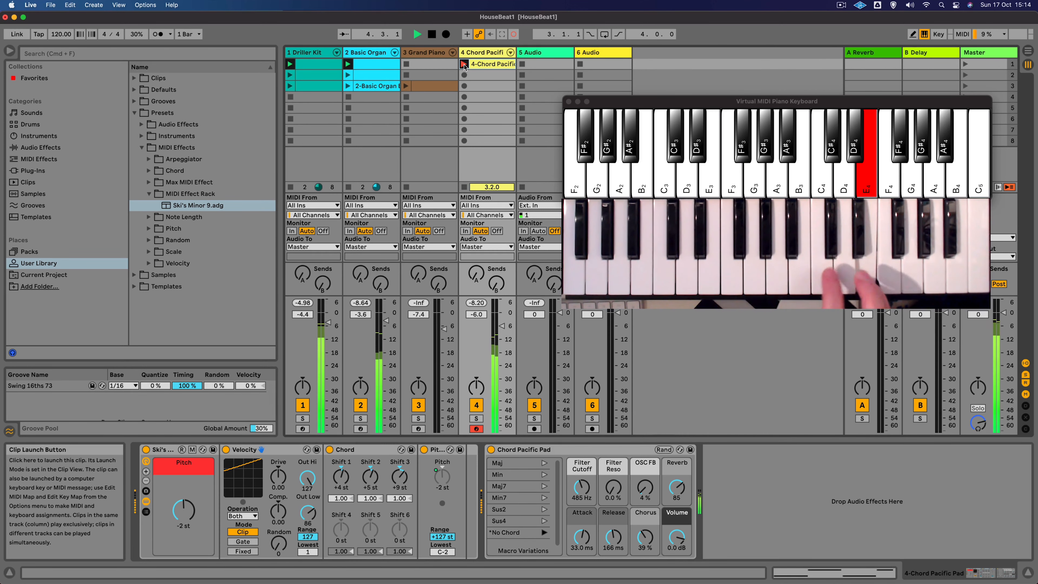
key("space")
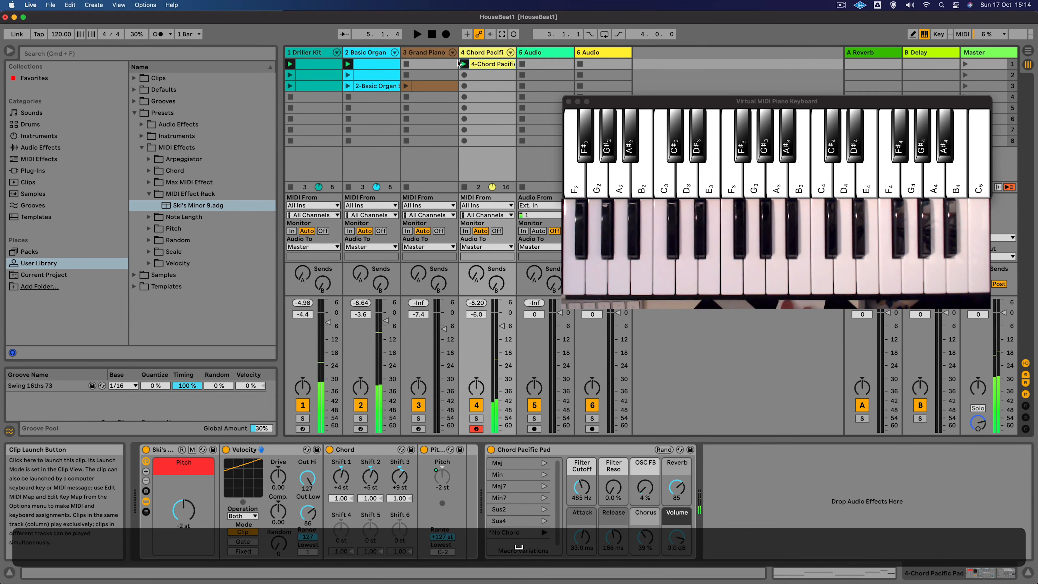
Open the recorded pad clip in an enlarged clip view, quantize all its notes and fold the editor to the used pitches
double_click(491, 68)
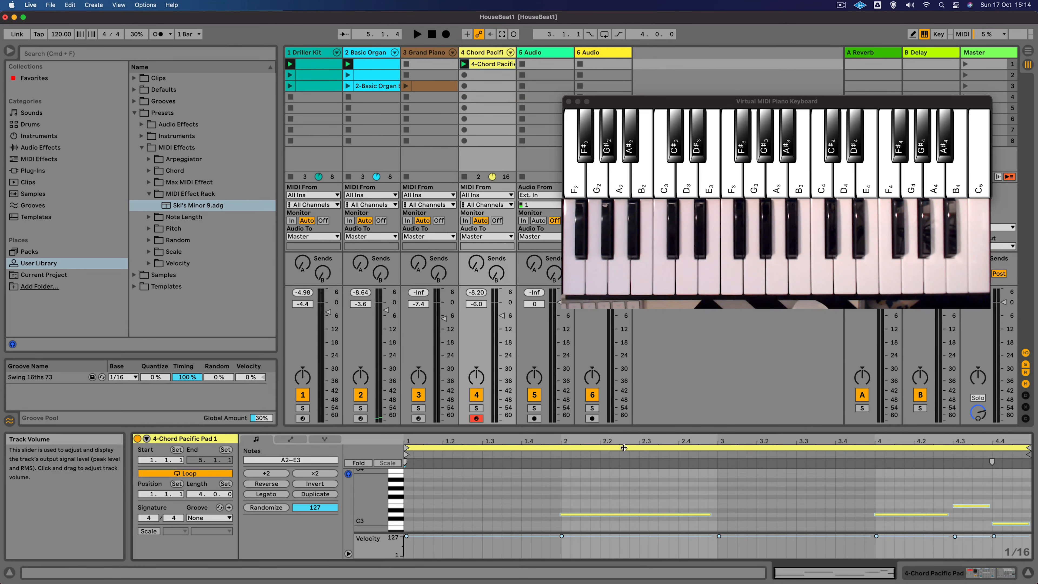
left_click_drag(621, 427, 615, 329)
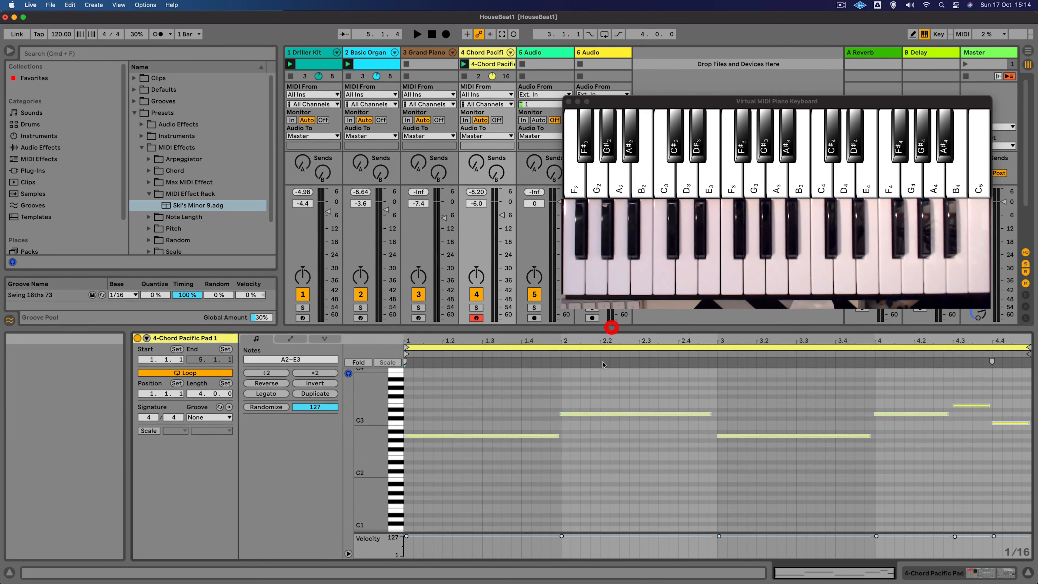
left_click(575, 387)
key("super+a")
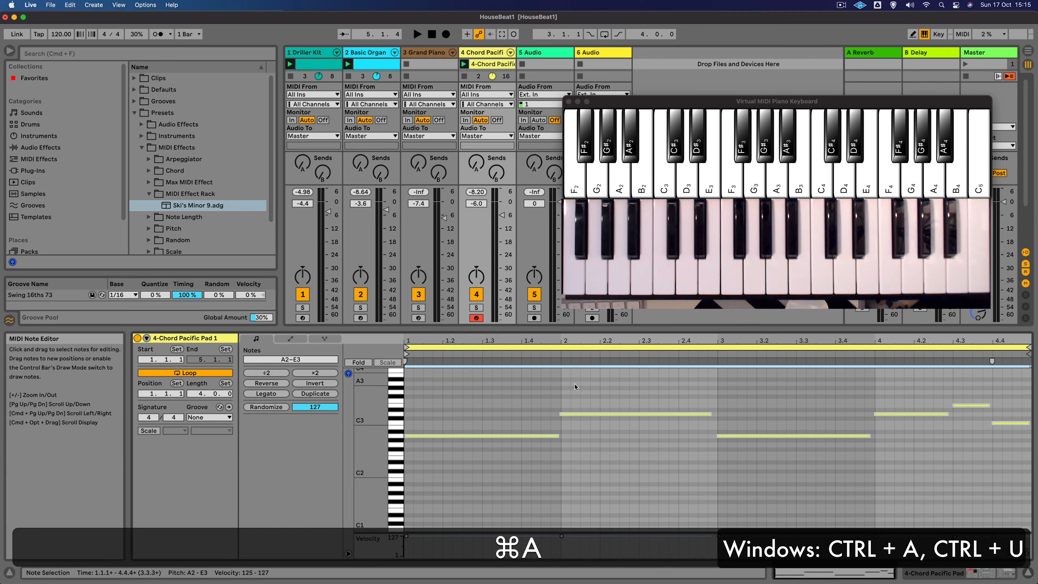
key("super+u")
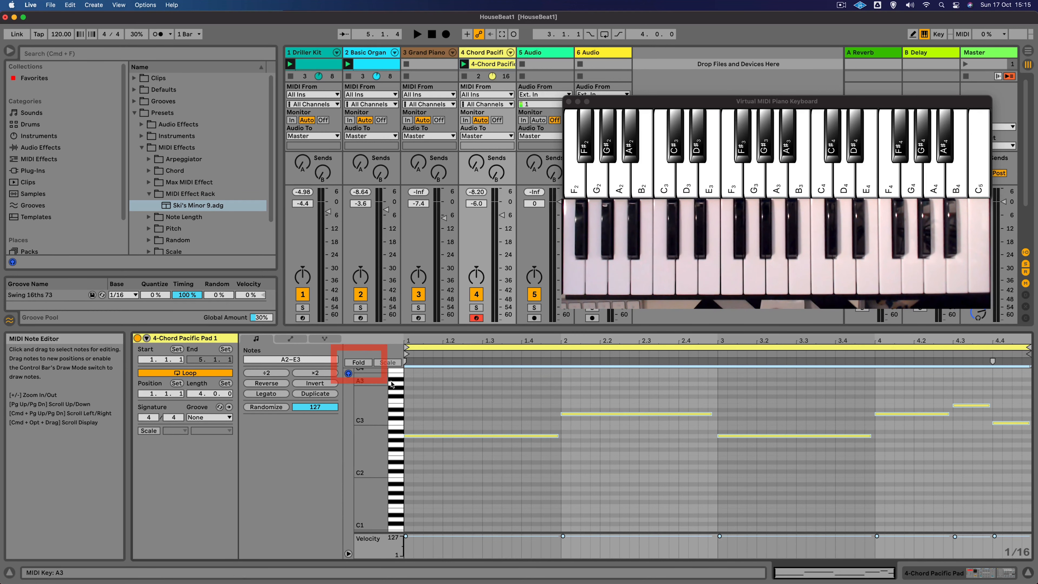
left_click(358, 362)
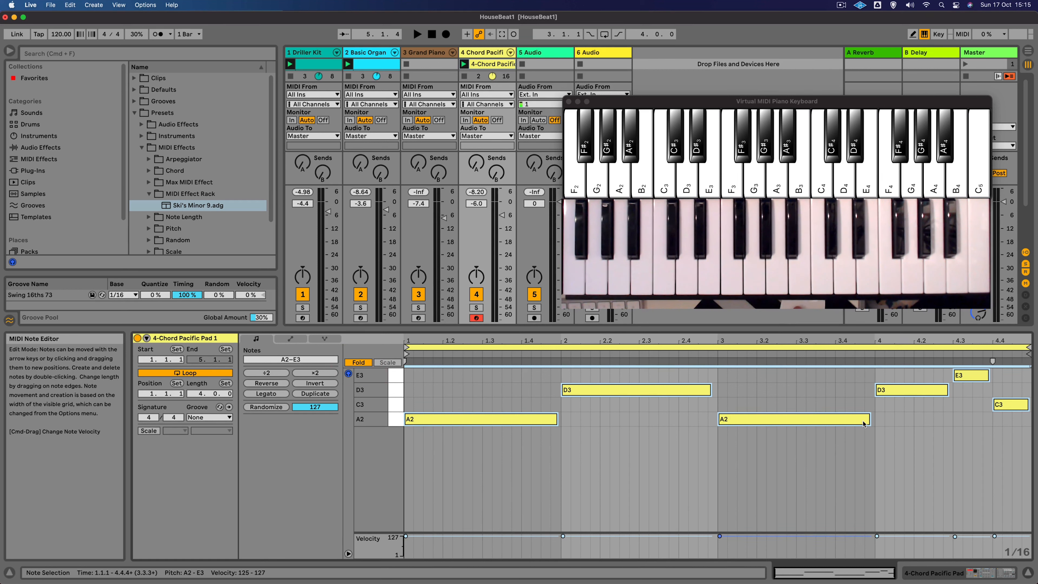
Apply the Swing 16ths 73 groove to the pad clip and copy the clip into the pad track's second slot
left_click(201, 417)
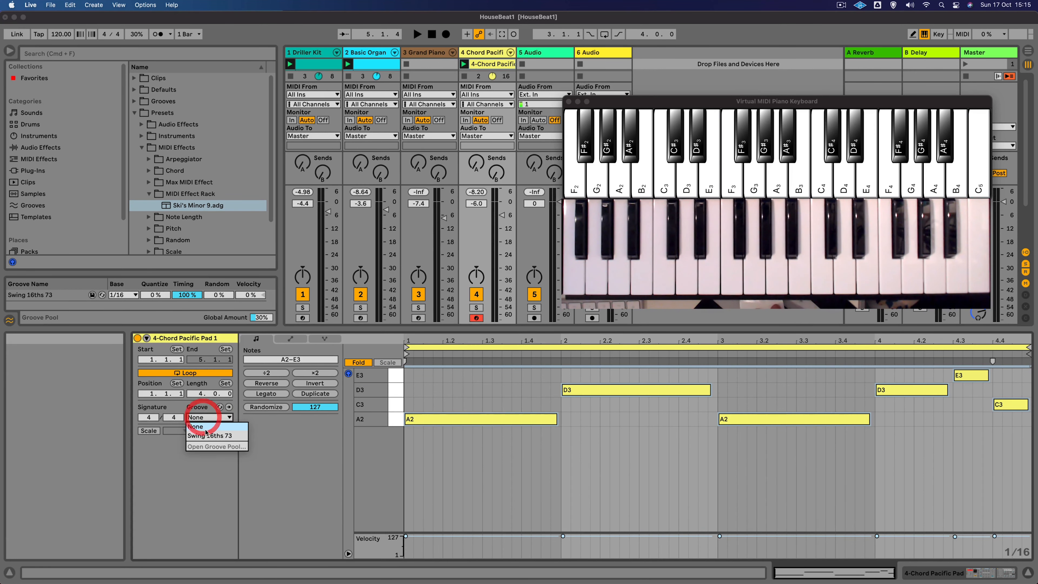
left_click(208, 434)
left_click_drag(490, 329, 493, 414)
left_click(495, 64)
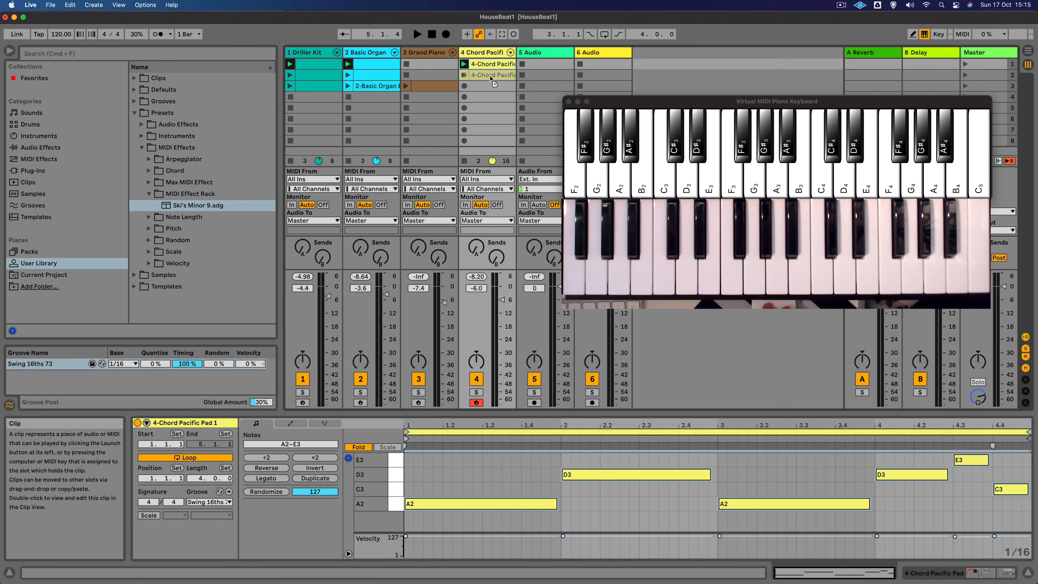
left_click_drag(490, 79, 489, 76)
Launch scenes 1, 2 and 3 in turn to hear the arrangement of drums, bass, pad and piano
left_click(965, 64)
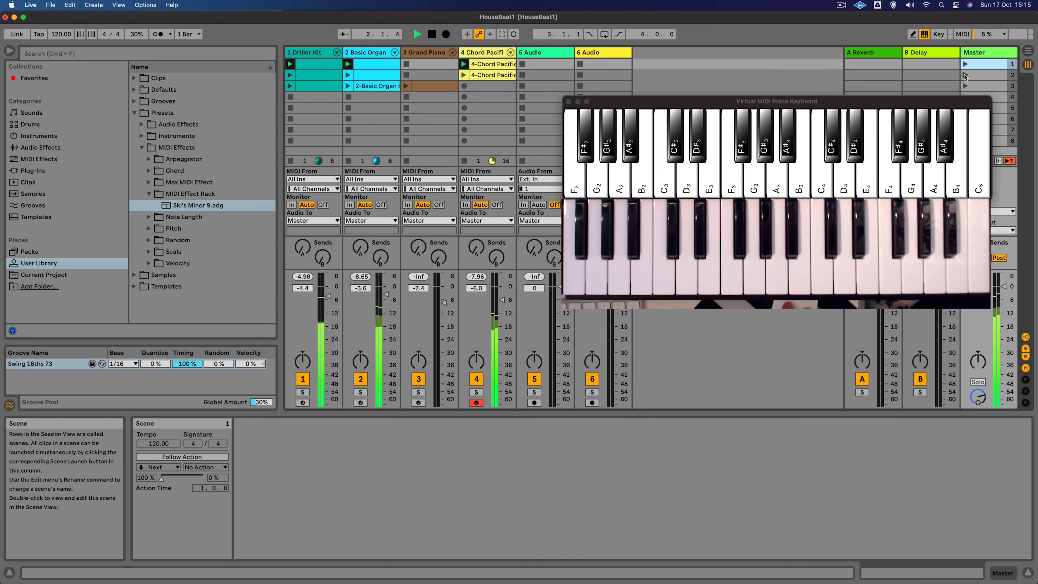
left_click(965, 75)
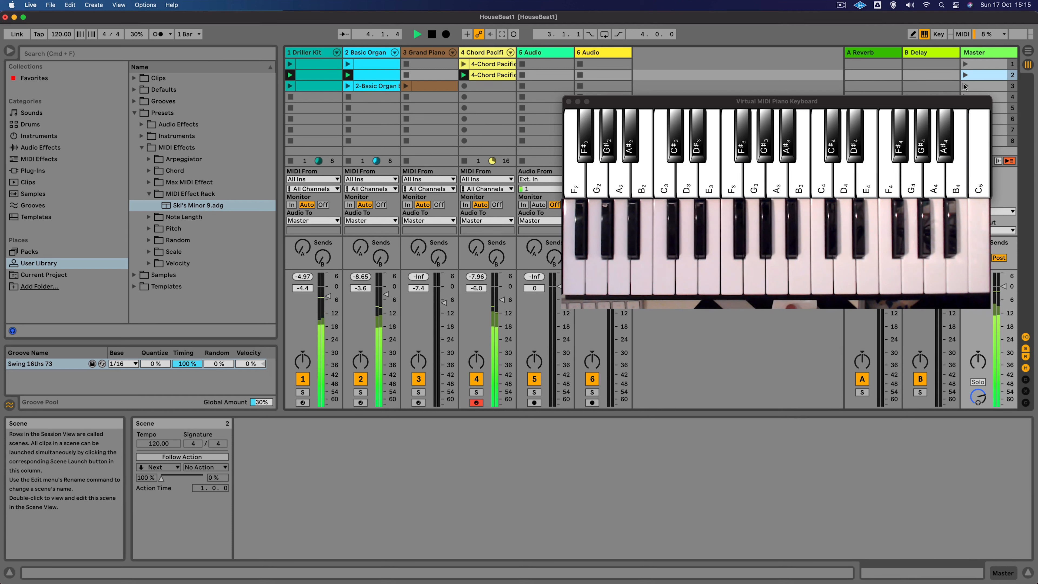
left_click(965, 86)
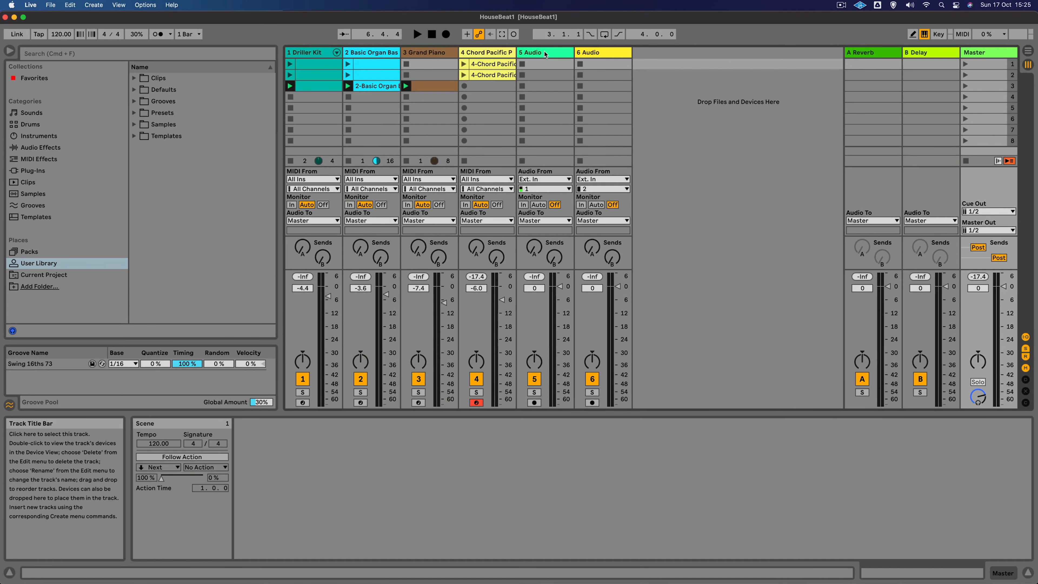
Arm the 5 Audio track for recording and check the enabled hardware inputs in the audio preferences' input configuration
left_click(545, 55)
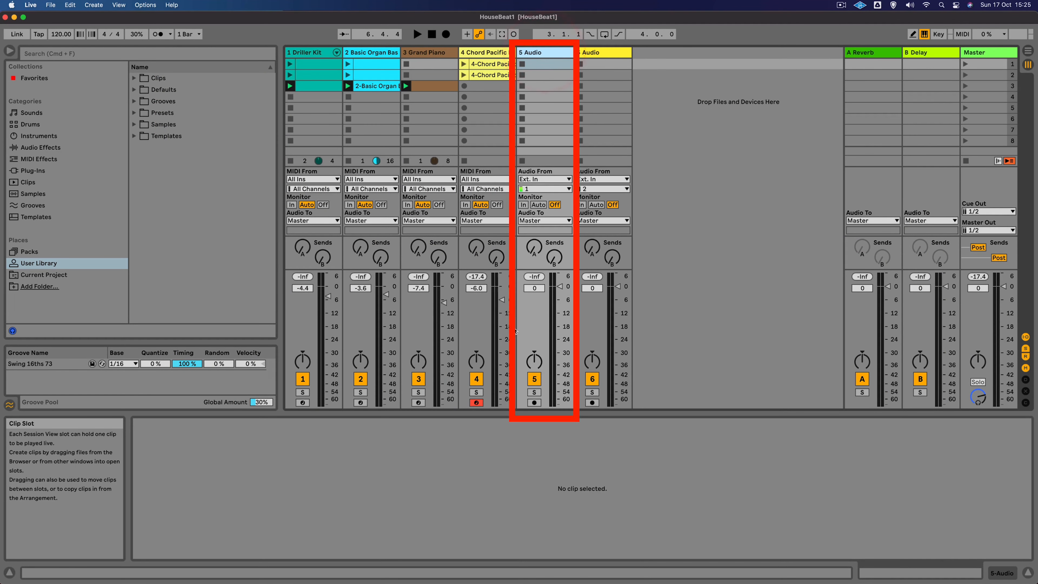
left_click(534, 403)
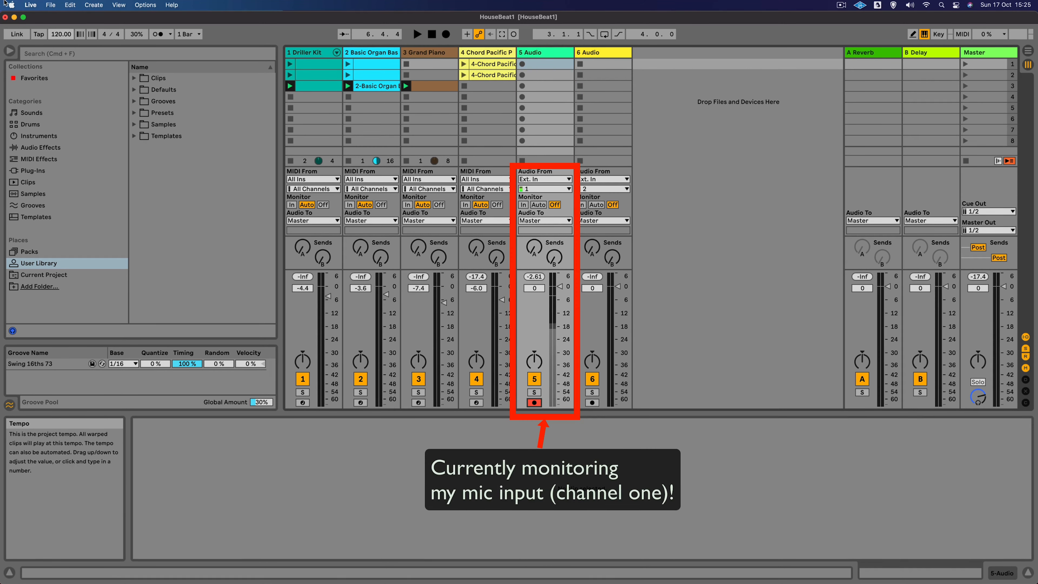
left_click(30, 5)
left_click(33, 34)
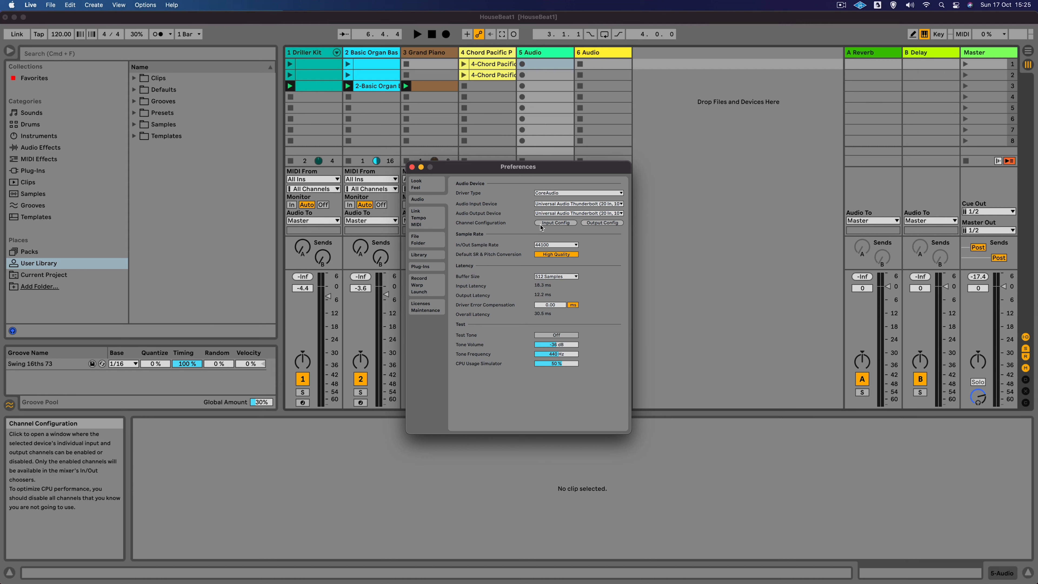
left_click(555, 223)
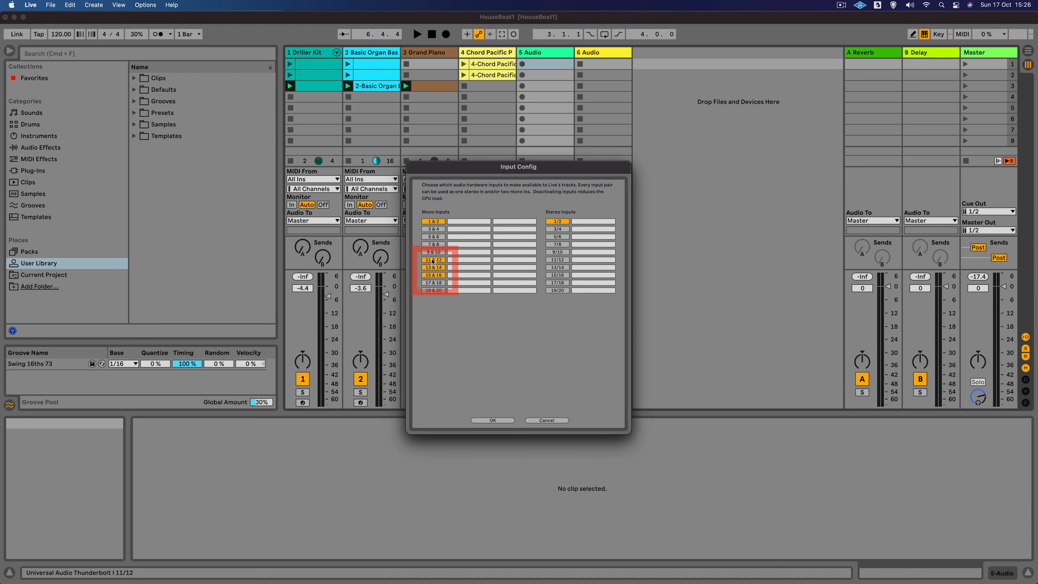
left_click(501, 421)
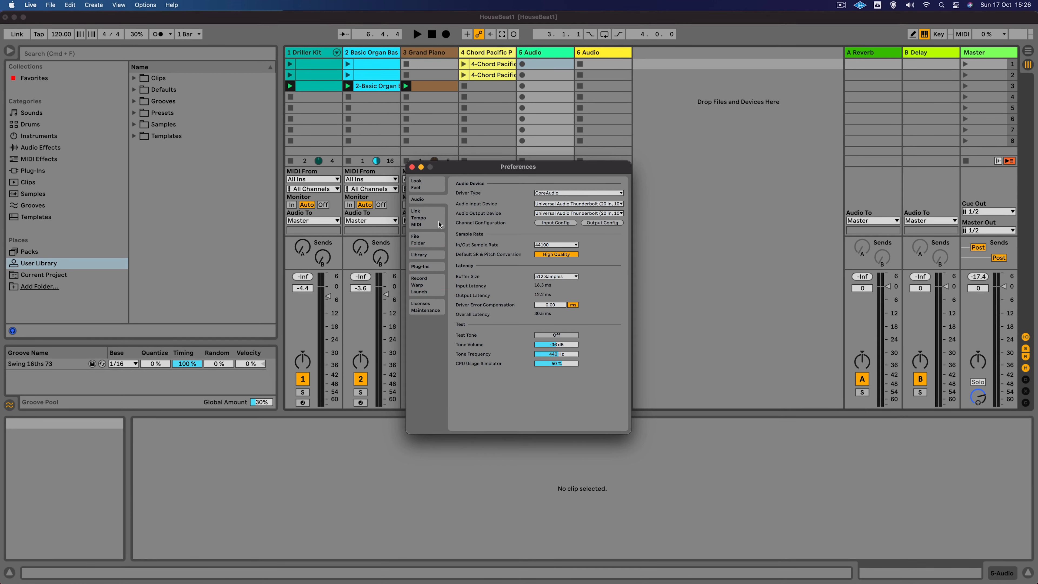
left_click(411, 167)
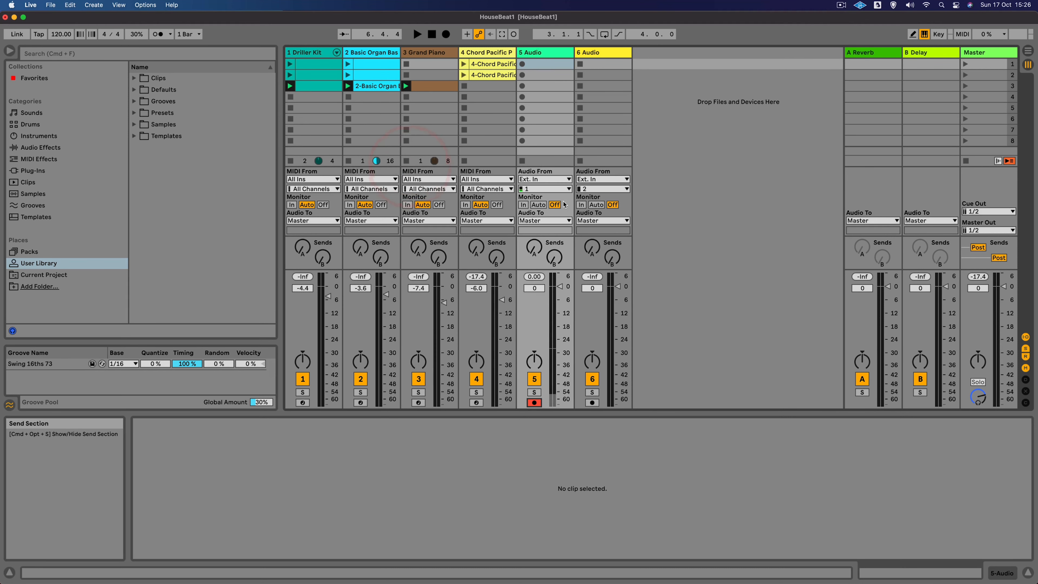
Set the 5 Audio track's input channel to 14 and record an 8-bar synth part into its first slot
left_click(563, 189)
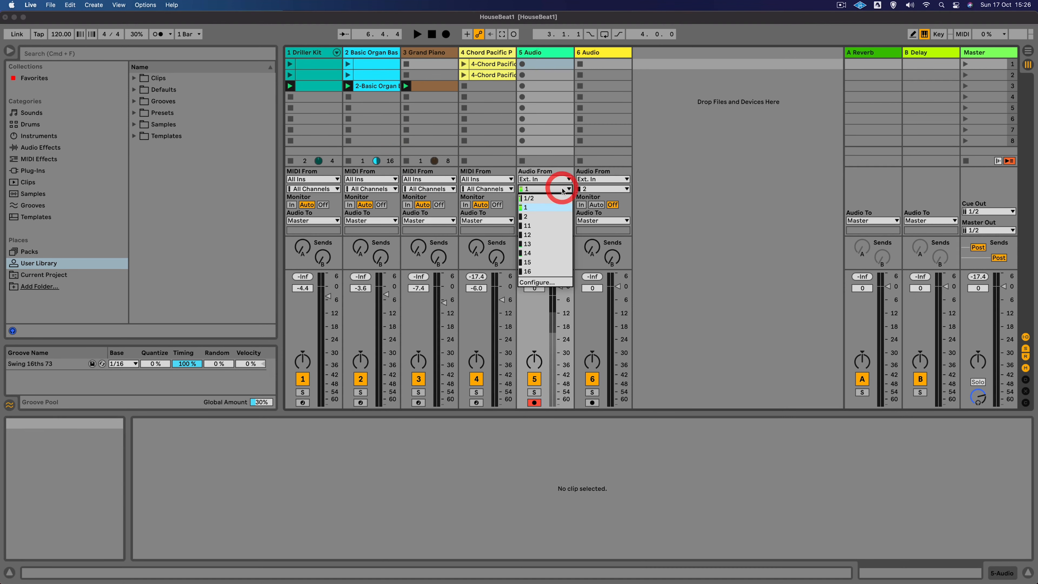
left_click(547, 254)
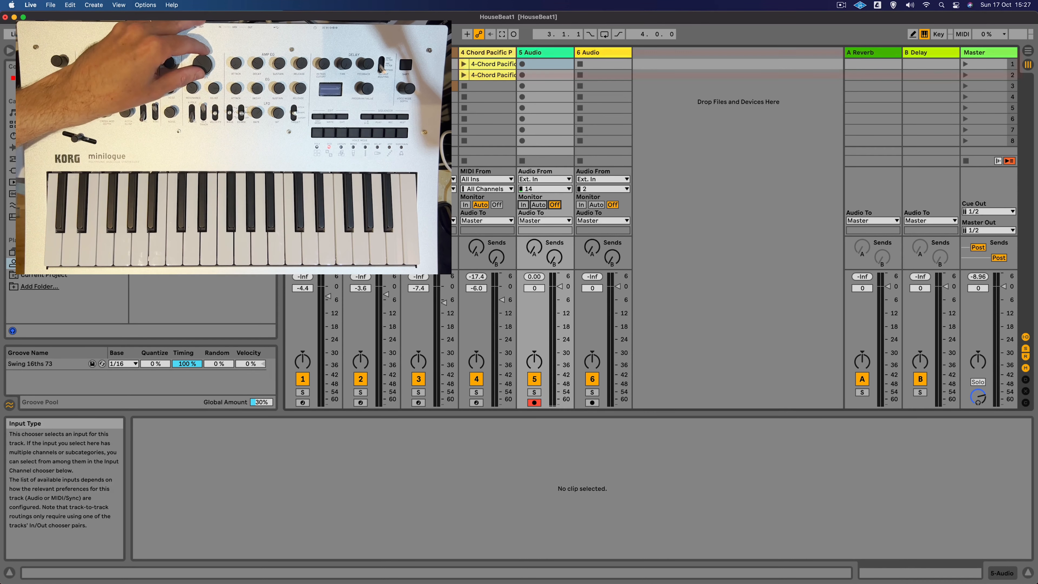
left_click(996, 62)
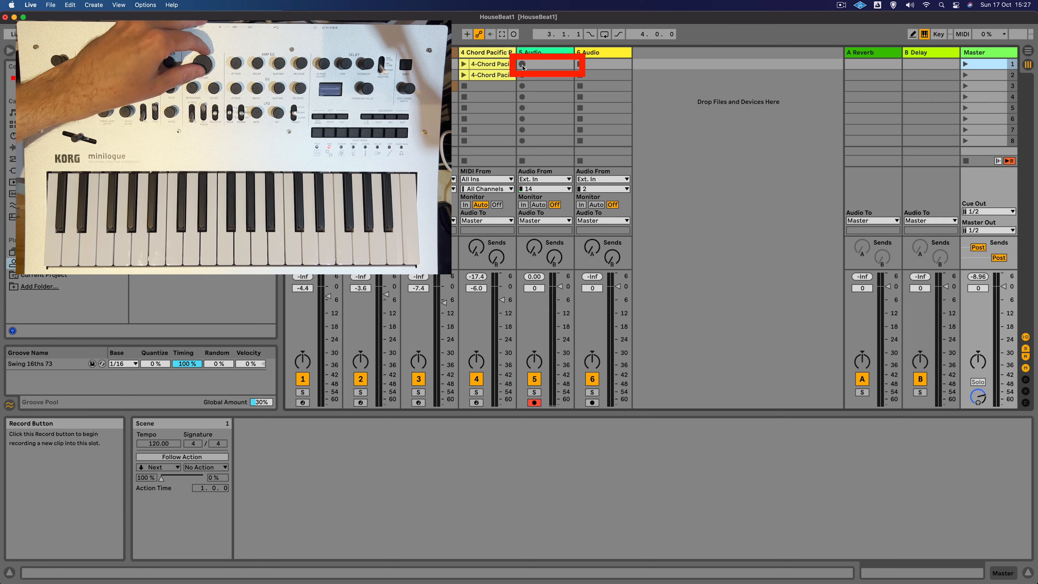
left_click(522, 64)
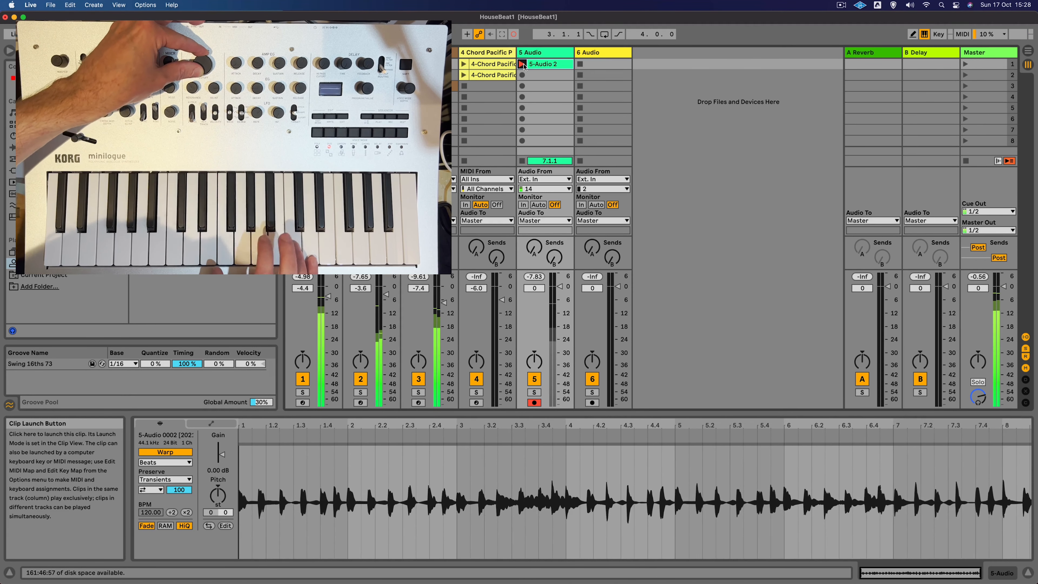
left_click(522, 65)
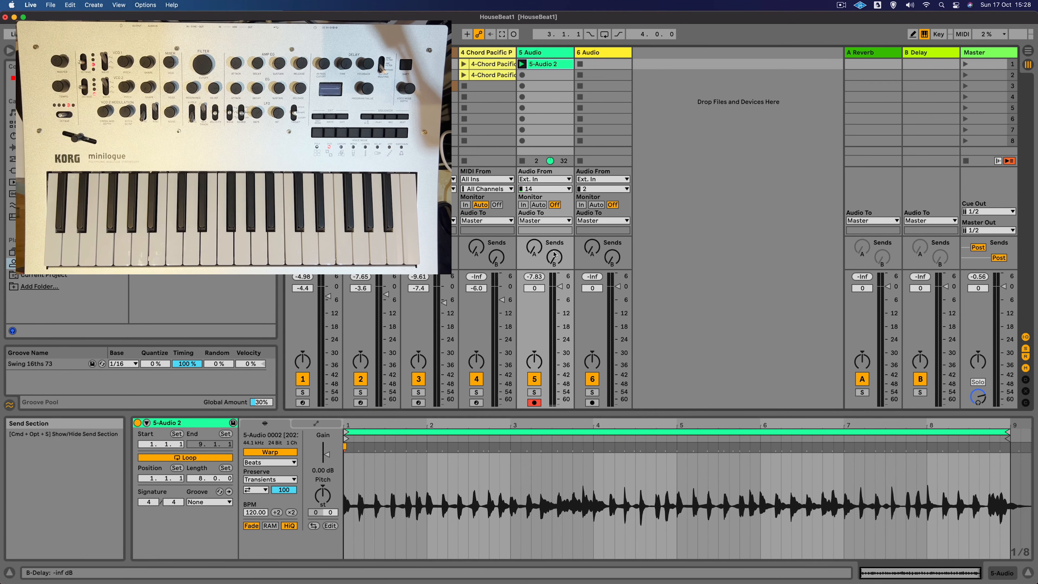
Solo the 5 Audio track and play back the recorded synth clip on its own
left_click(535, 392)
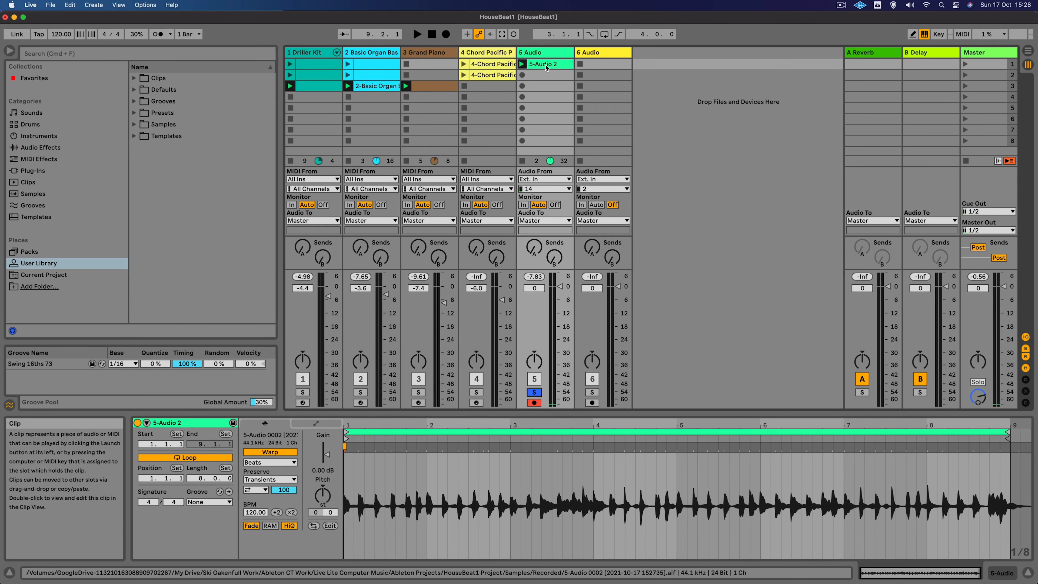
key("space")
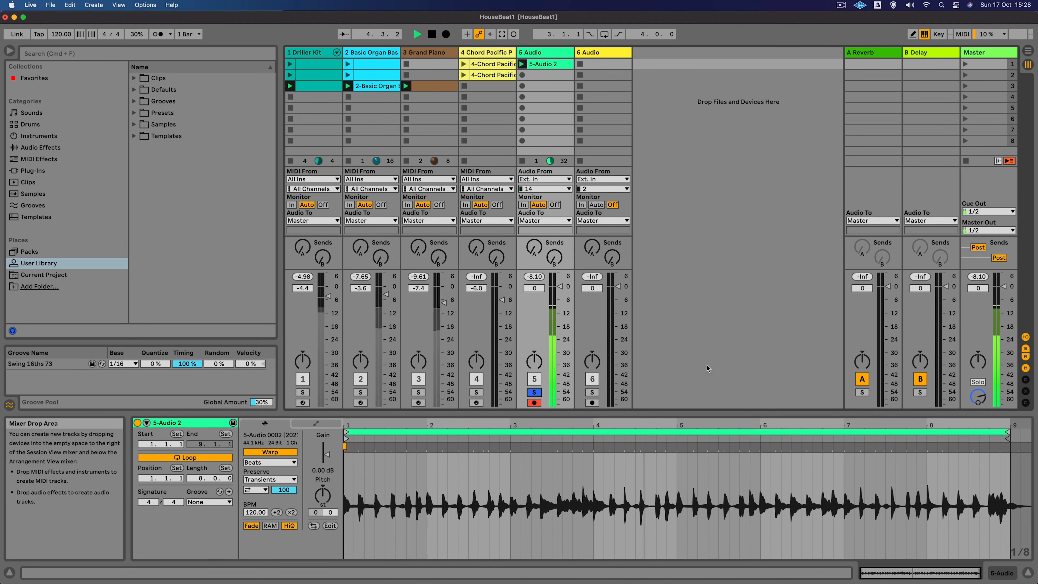
key("space")
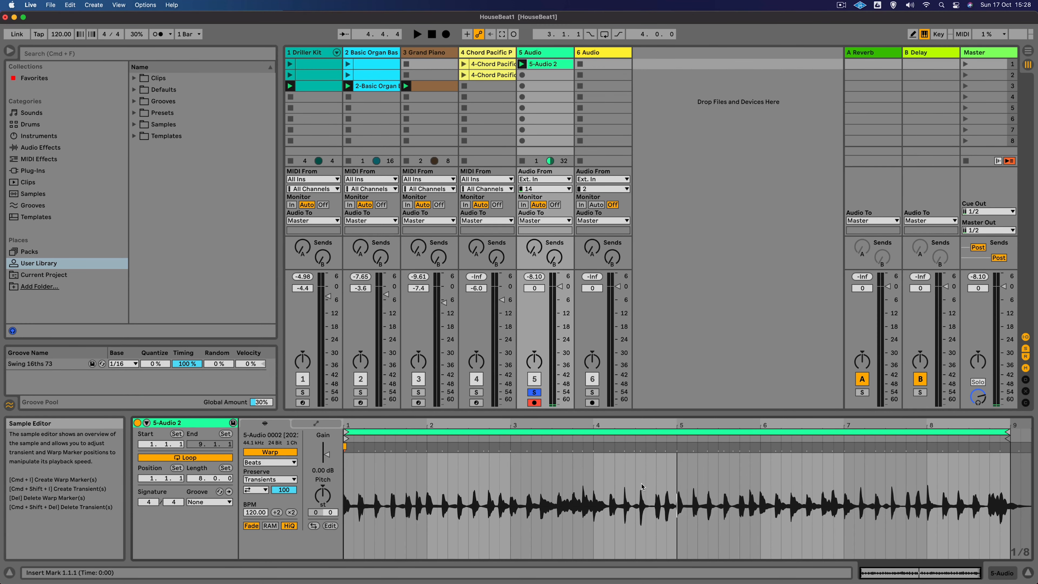
Examine the detected transients around bar 3 of the recorded clip's waveform against the grid
left_click(521, 479)
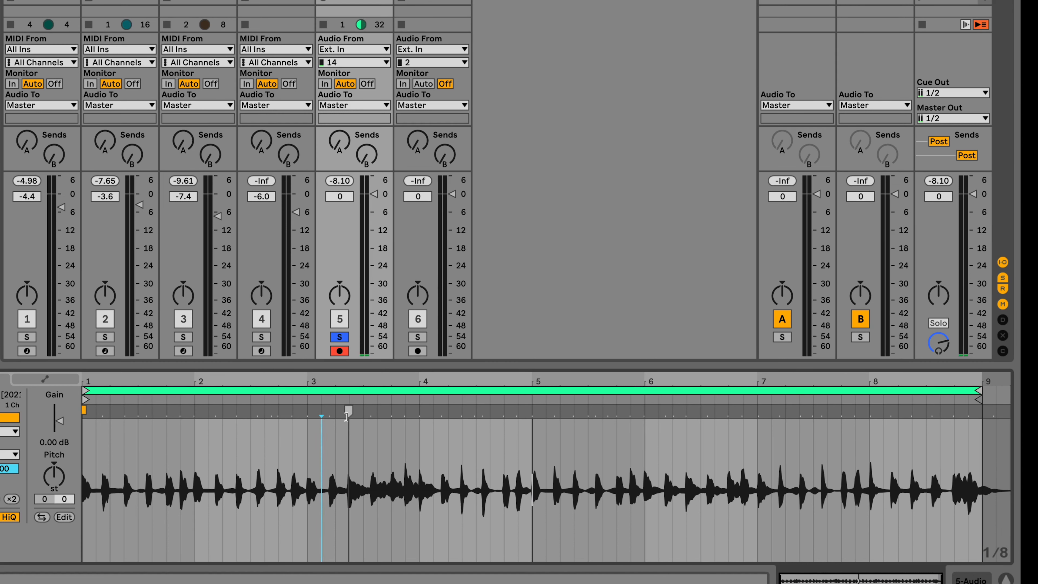
left_click(345, 412)
left_click_drag(352, 381, 352, 477)
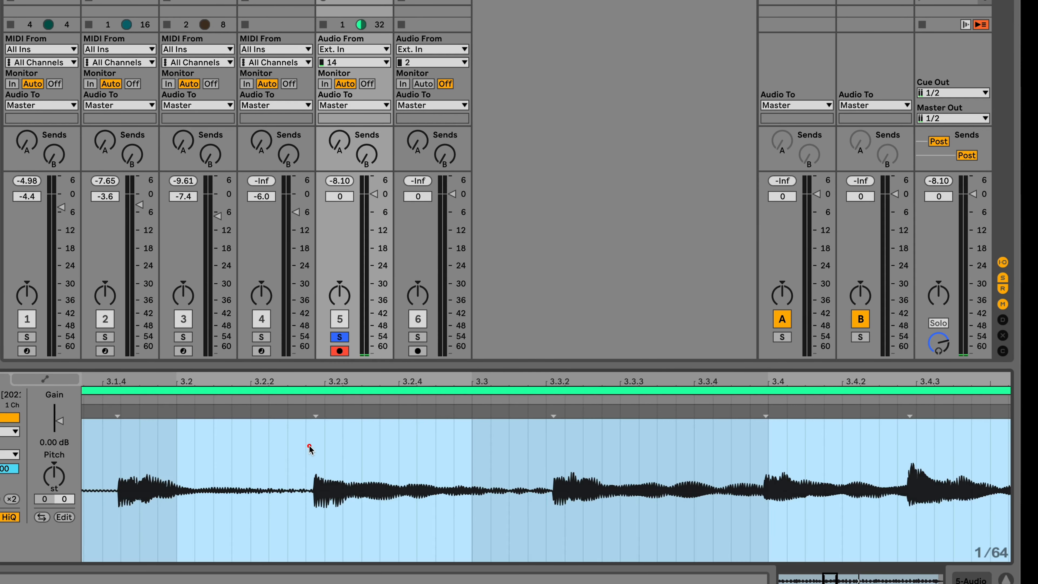
left_click(306, 441)
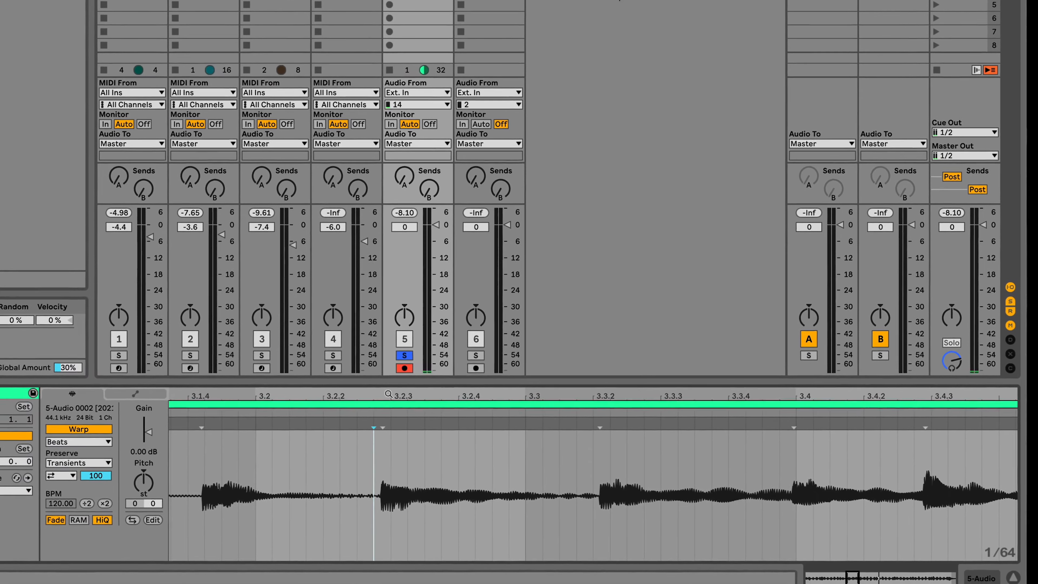
left_click_drag(323, 381, 322, 289)
left_click_drag(488, 347, 488, 340)
left_click_drag(500, 424, 501, 409)
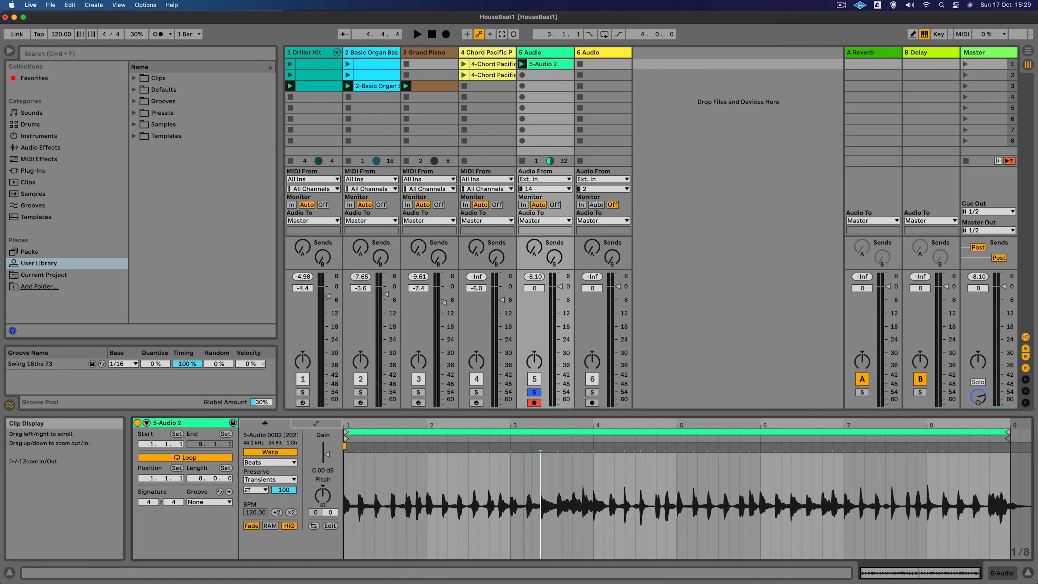
Quantize the entire audio clip to 1/16 at 100%
key("super+a")
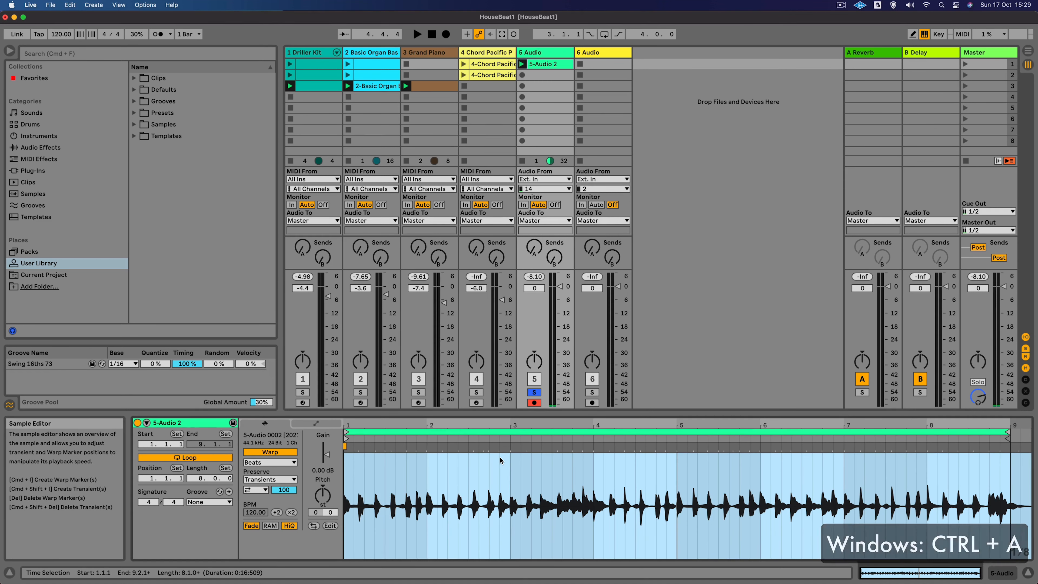
key("super+u")
key("super+u")
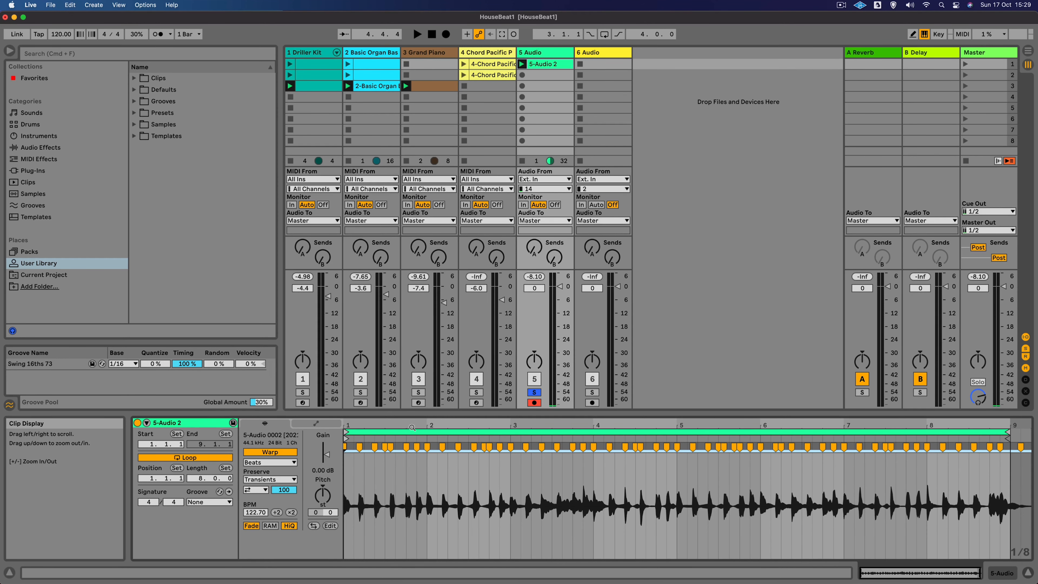
key("super+shift+u")
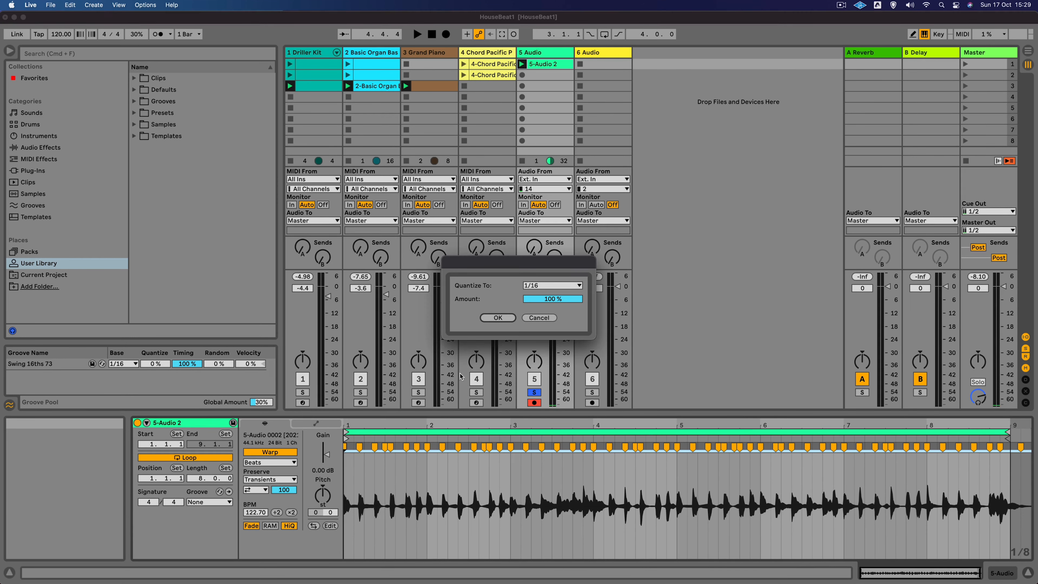
left_click(510, 318)
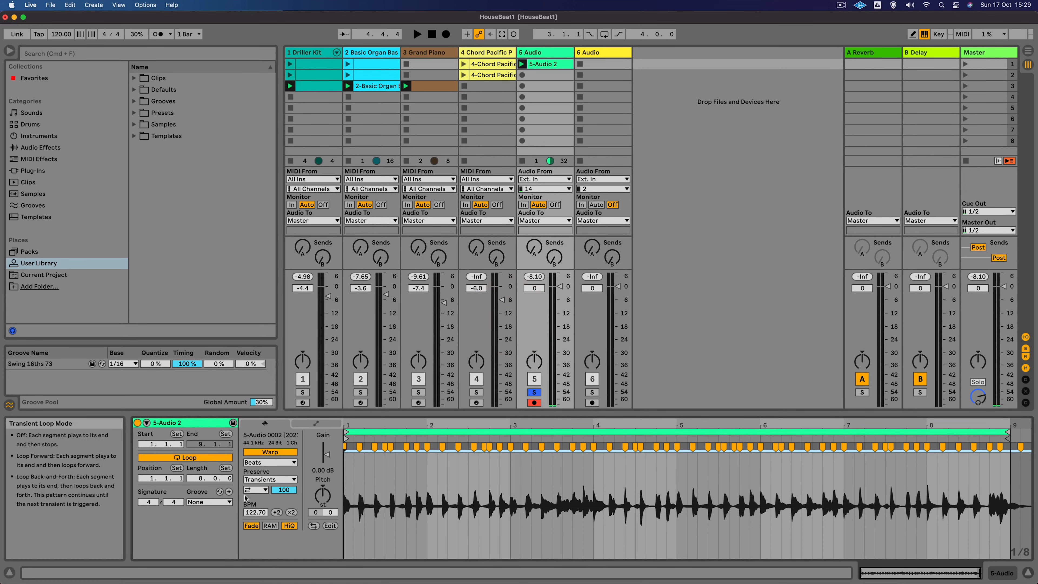
Apply the Swing 16ths 73 groove to the audio clip and play it back soloed
left_click(225, 502)
left_click(219, 520)
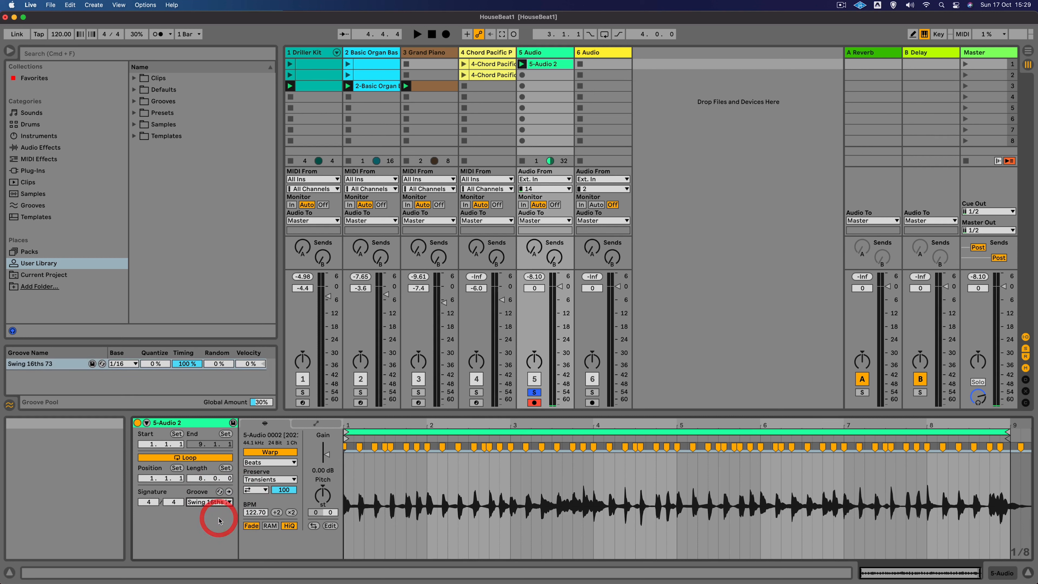
key("space")
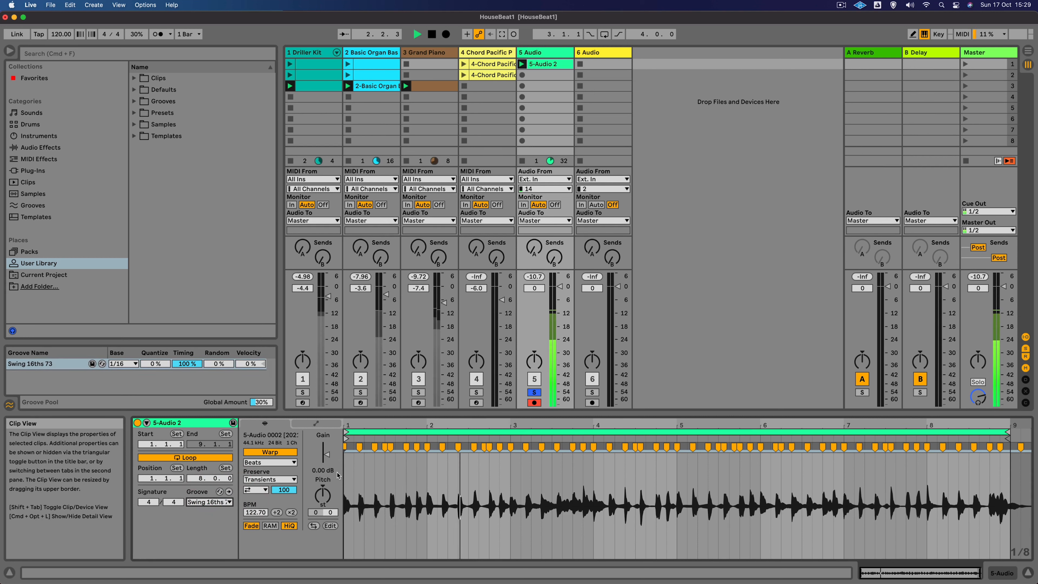
key("space")
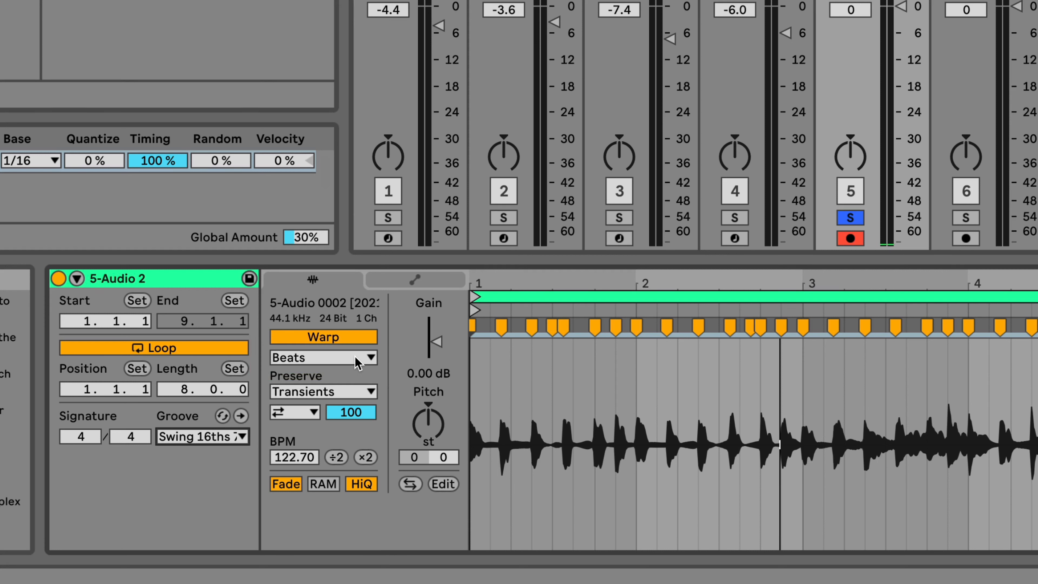
Set the audio clip's warp mode to Complex and play it back, unsoloing its track to hear the full mix
left_click(354, 357)
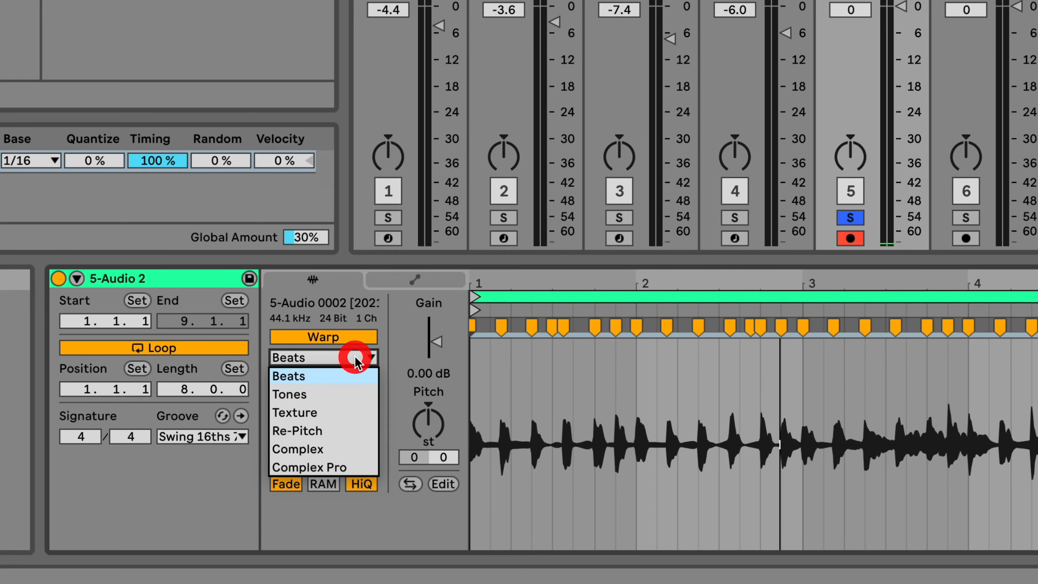
left_click(335, 449)
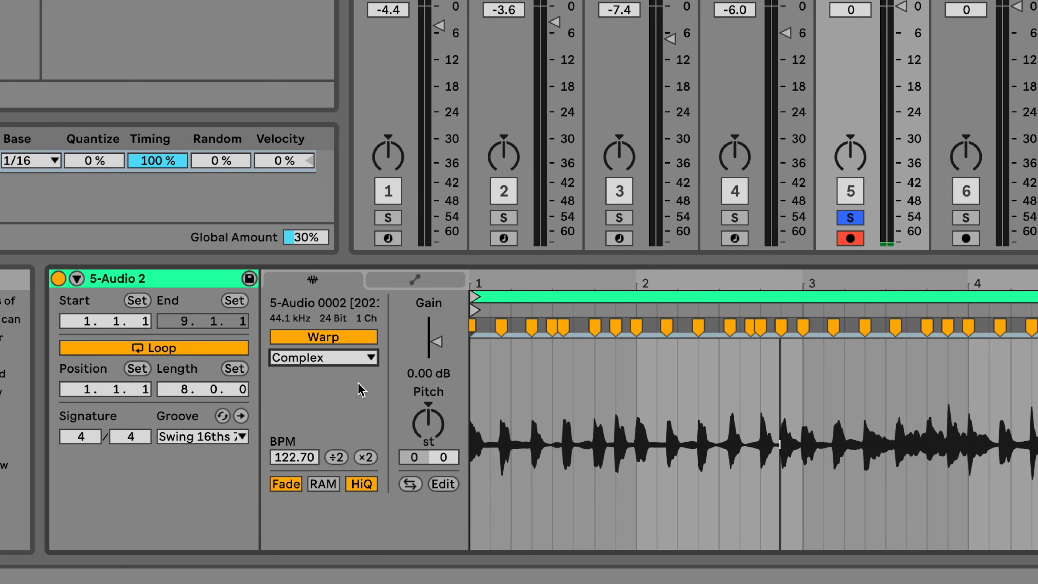
key("space")
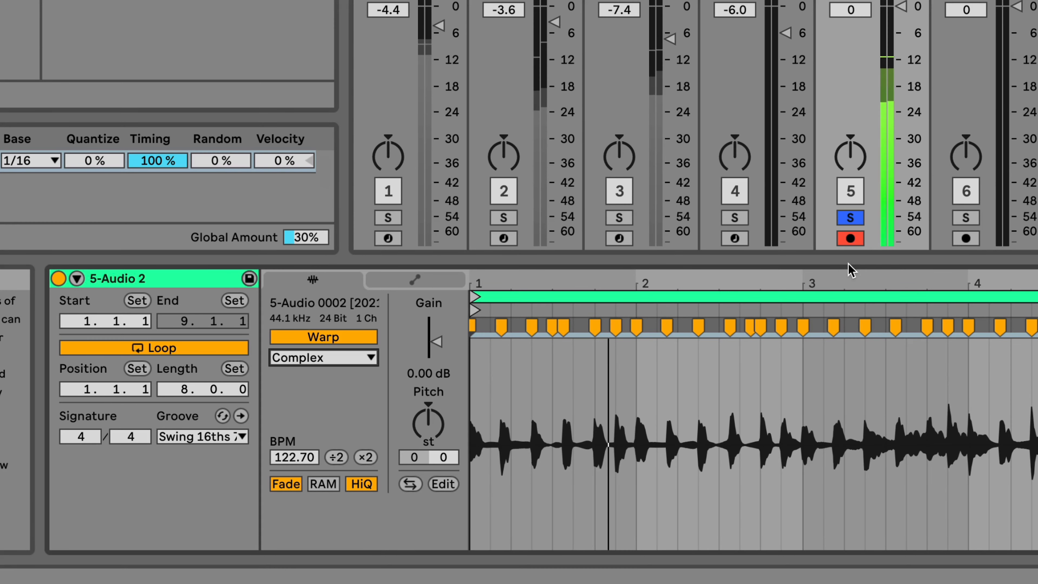
left_click(850, 218)
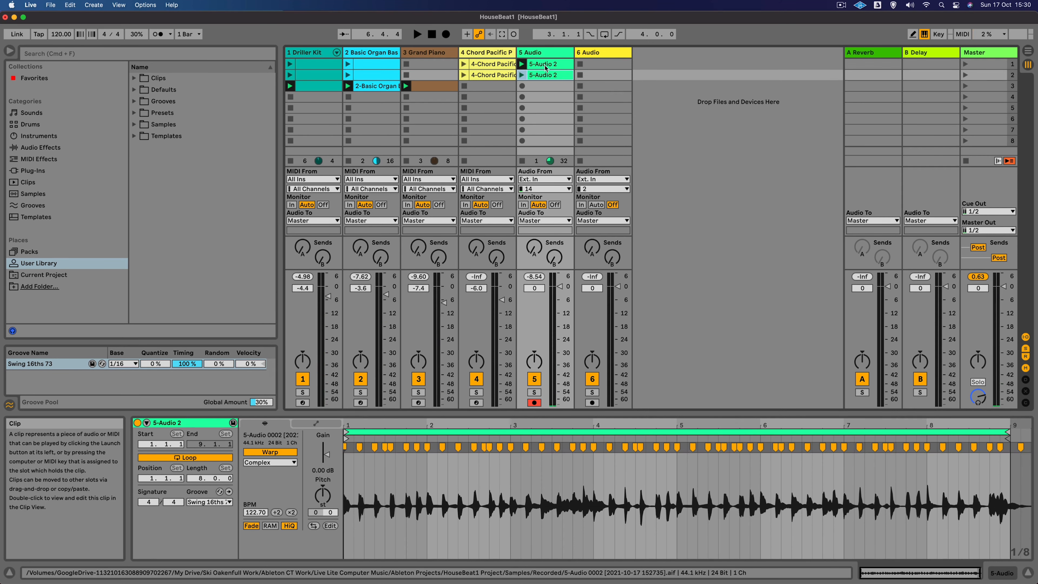
Copy the audio clip into the track's second slot, launch scene 2 to hear it and stop playback
left_click(966, 75)
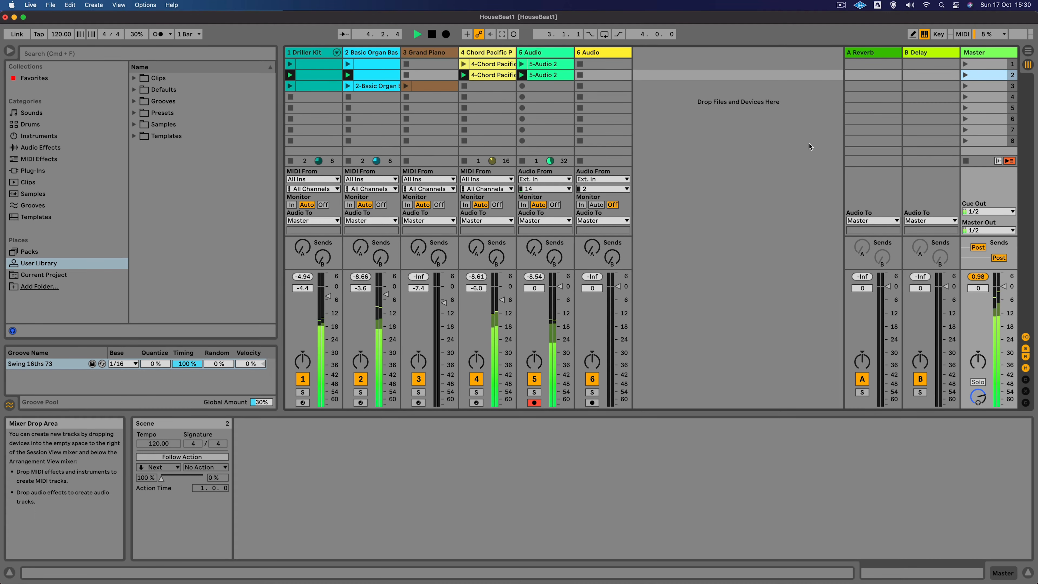
key("space")
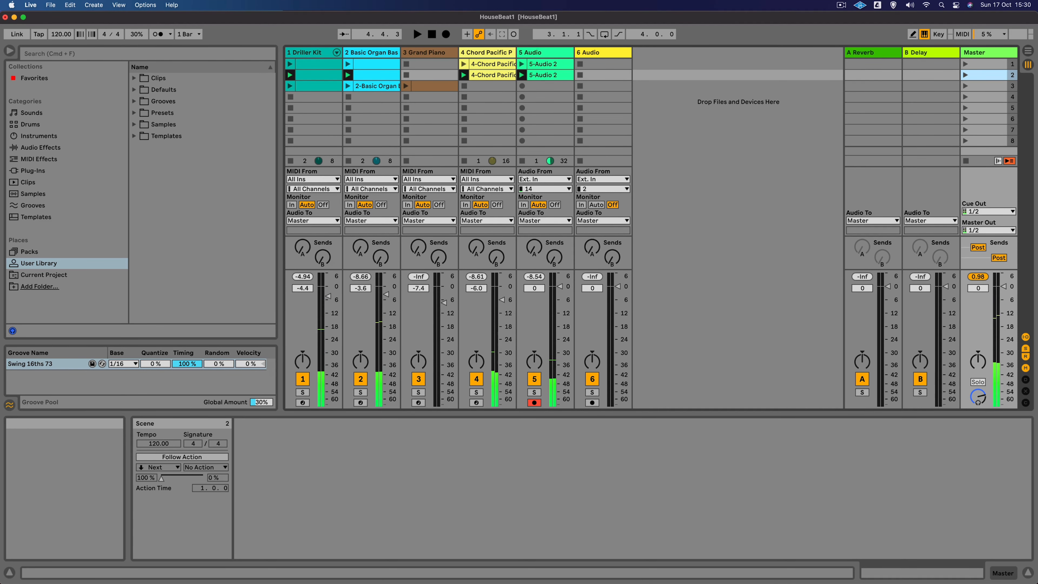